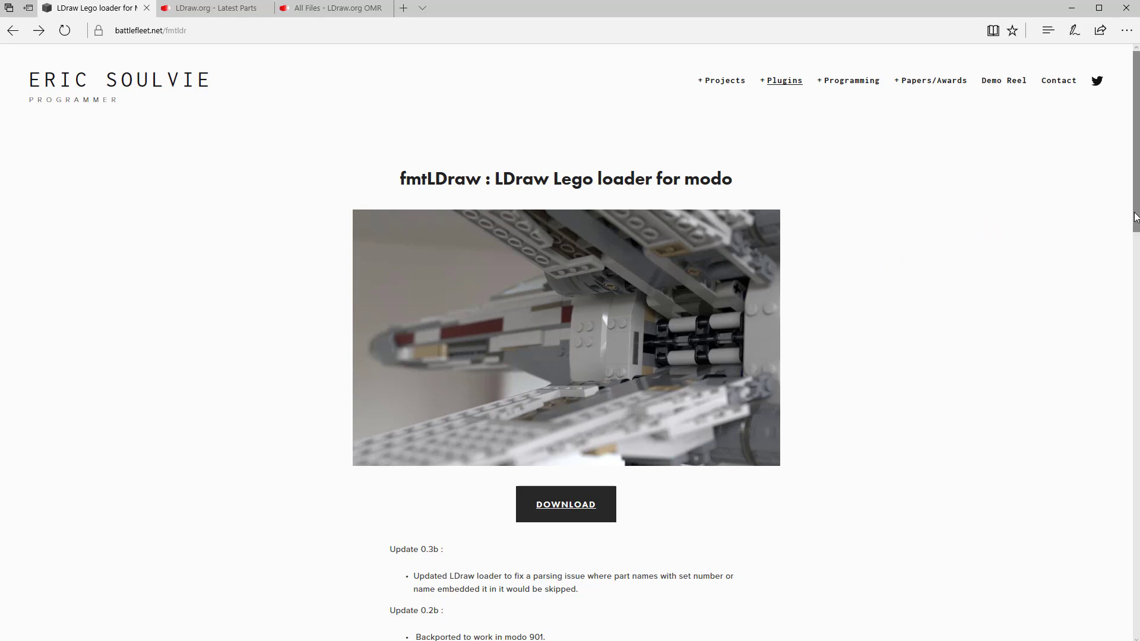
Step: Go from the battlefleet.net fmtLDraw page to its Gumroad download page
{"action": "scroll", "coordinate": [1136, 217], "scroll_direction": "down", "scroll_amount": 3}
{"action": "left_click", "coordinate": [580, 315]}
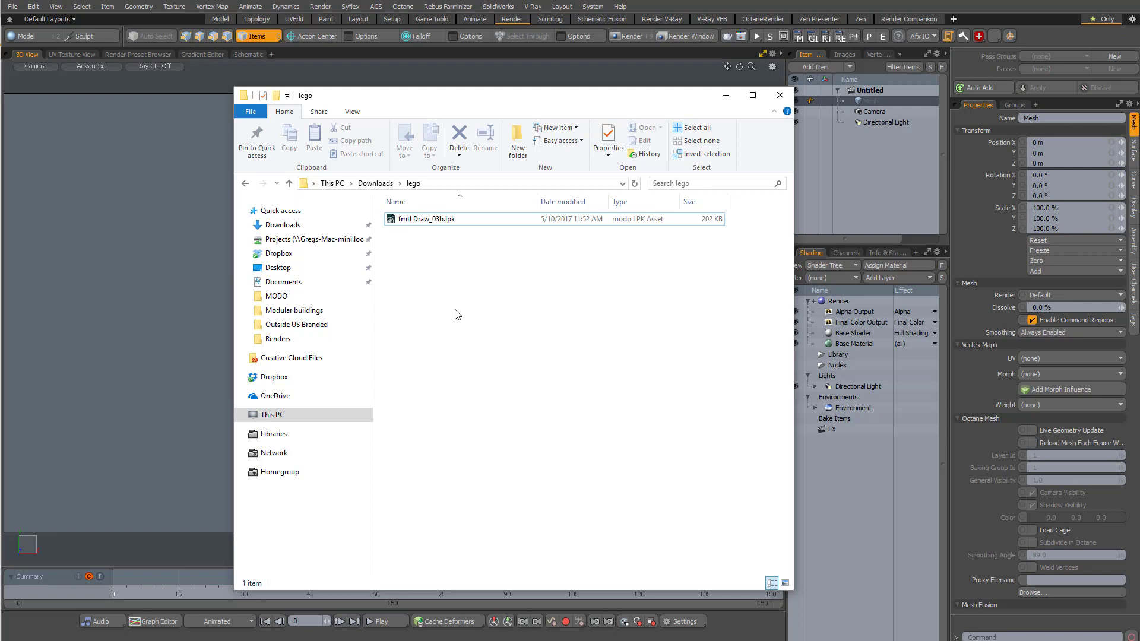
Step: Install the fmtLDraw_03b.lpk kit into Modo, confirming the overwrite of existing kit files
{"action": "left_click_drag", "start_coordinate": [427, 219], "coordinate": [131, 238]}
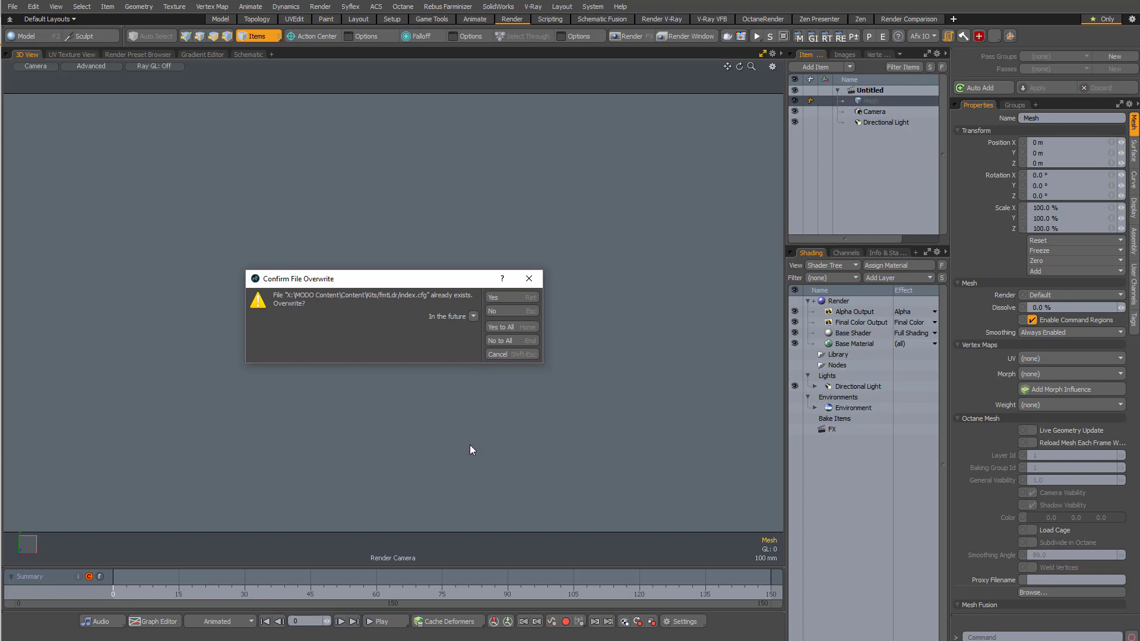
{"action": "left_click", "coordinate": [514, 355]}
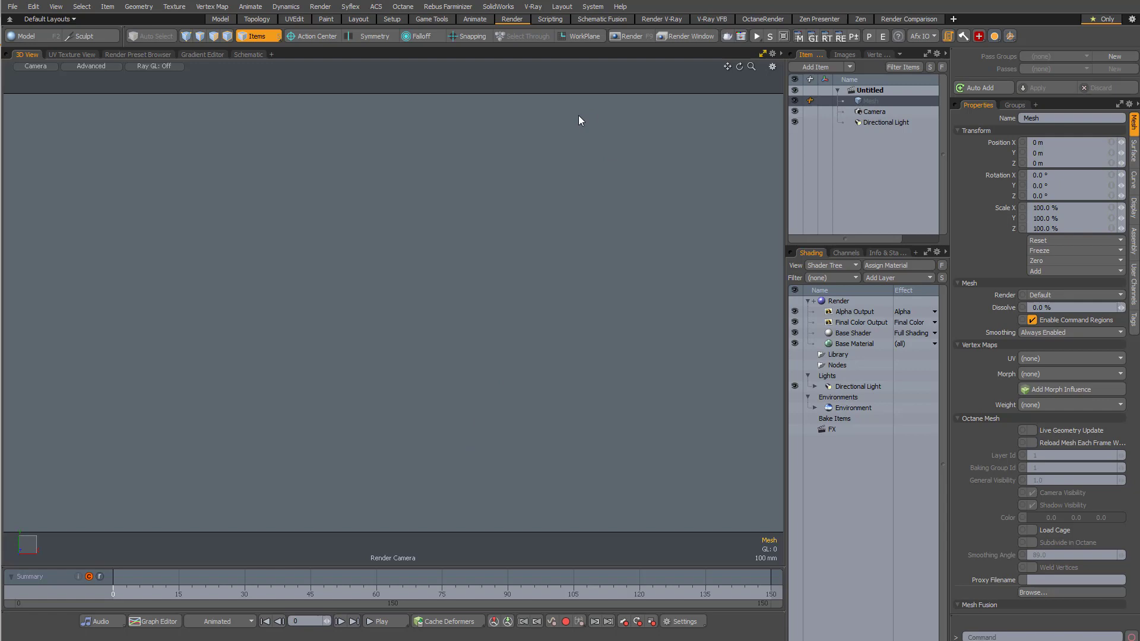
{"action": "left_click", "coordinate": [592, 6]}
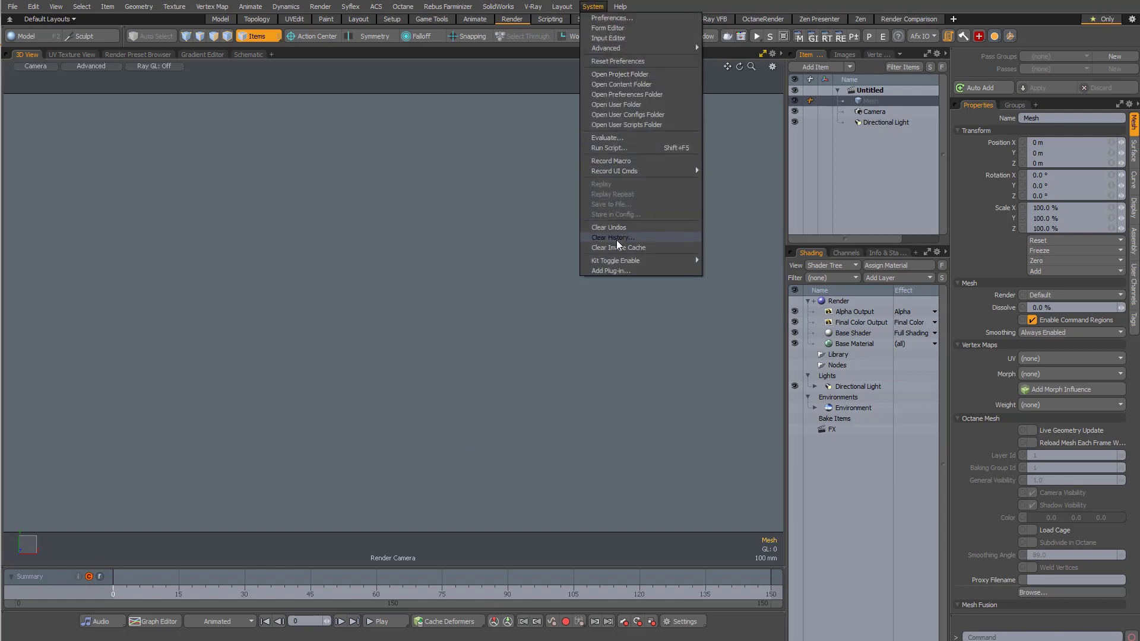
{"action": "mouse_move", "coordinate": [677, 264]}
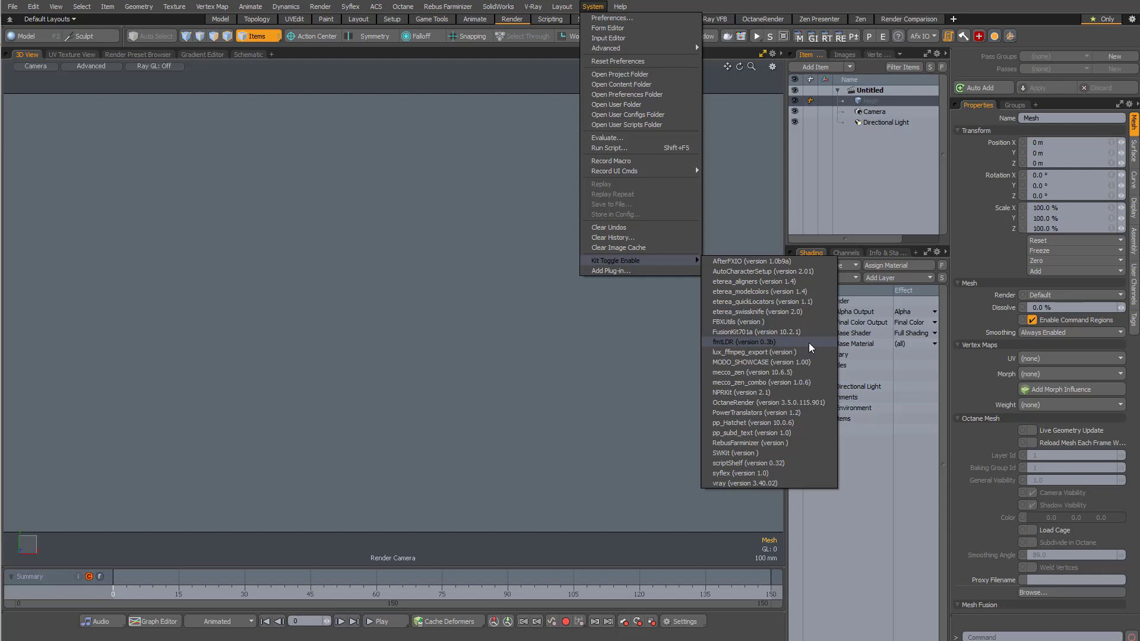
{"action": "left_click", "coordinate": [279, 341]}
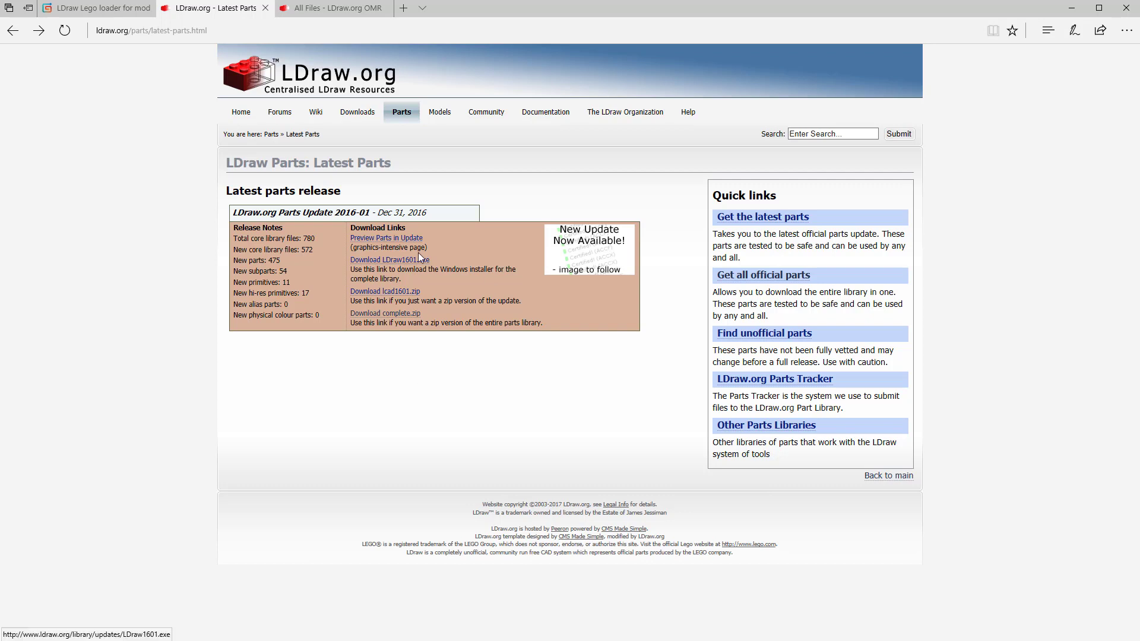
Step: Open the Get Started page from ldraw.org's Downloads menu
{"action": "mouse_move", "coordinate": [362, 113]}
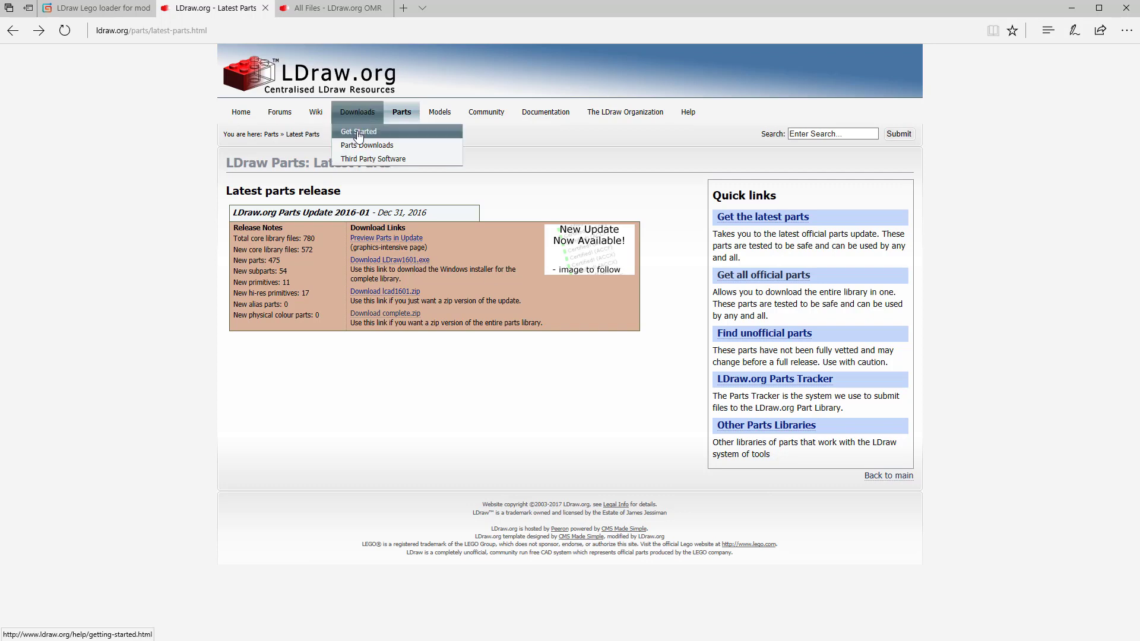
{"action": "left_click", "coordinate": [359, 133]}
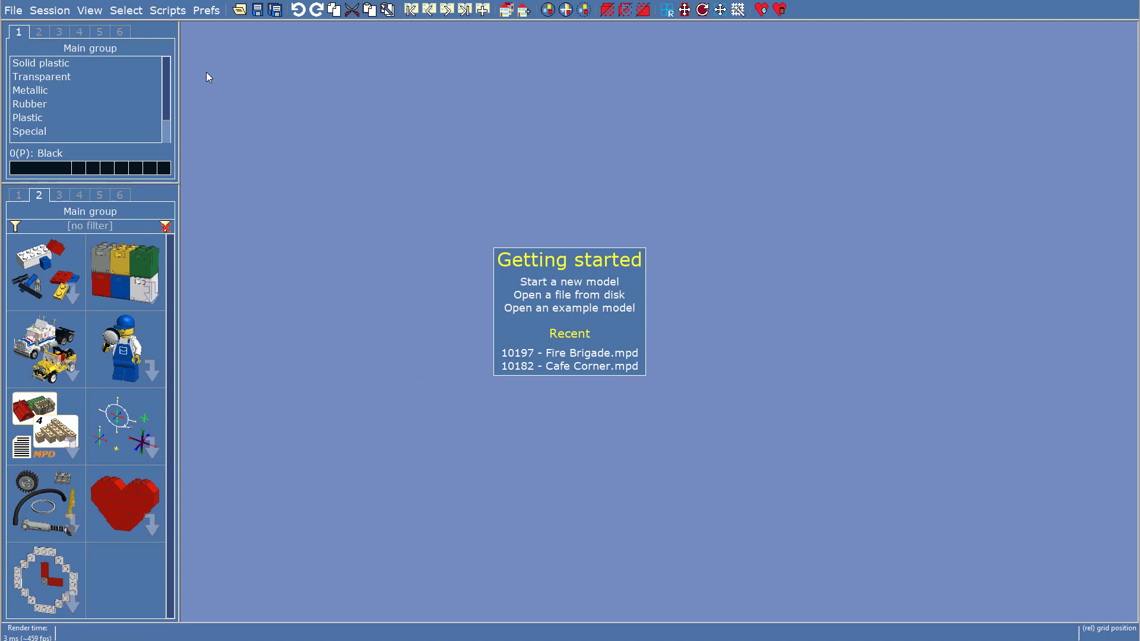
Step: Load 10197 - Fire Brigade.mpd in LDCad and orbit the view to inspect it
{"action": "left_click", "coordinate": [13, 10]}
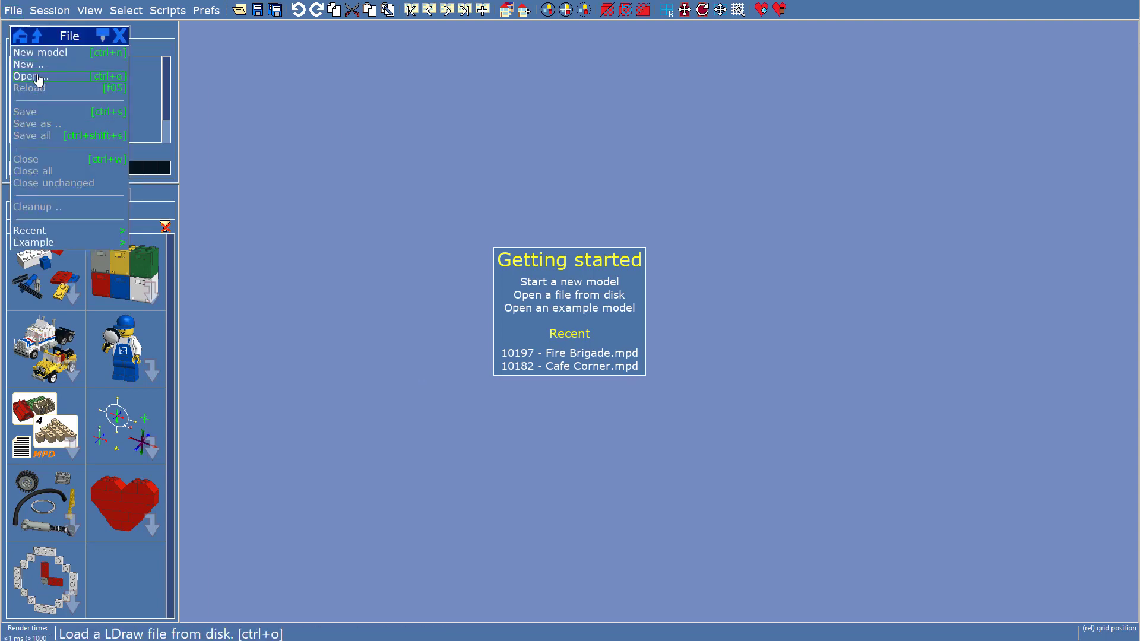
{"action": "left_click", "coordinate": [37, 74]}
{"action": "double_click", "coordinate": [315, 120]}
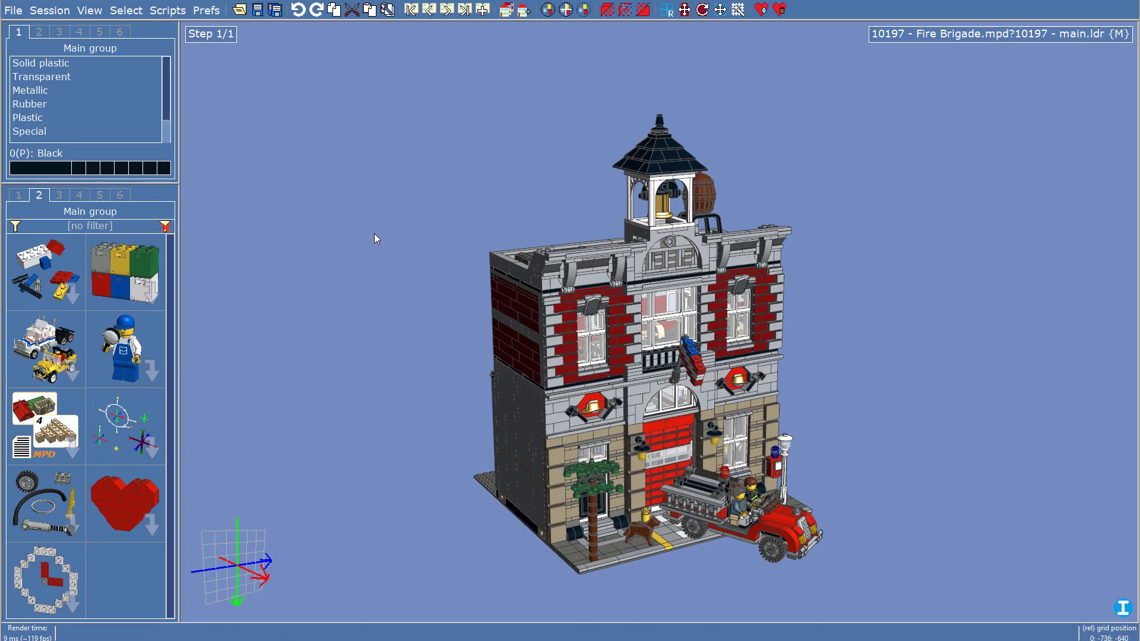
{"action": "right_click_drag", "start_coordinate": [376, 242], "coordinate": [537, 219]}
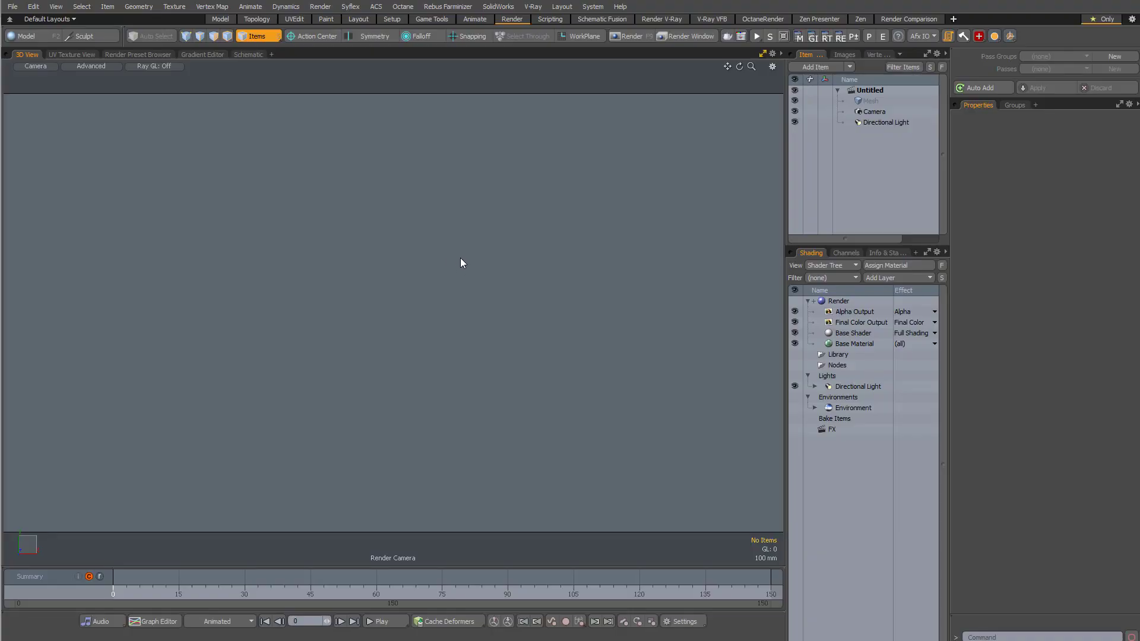
Step: Show the File I/O > LDraw I/O preferences and commit the LDraw Root path
{"action": "left_click", "coordinate": [597, 7]}
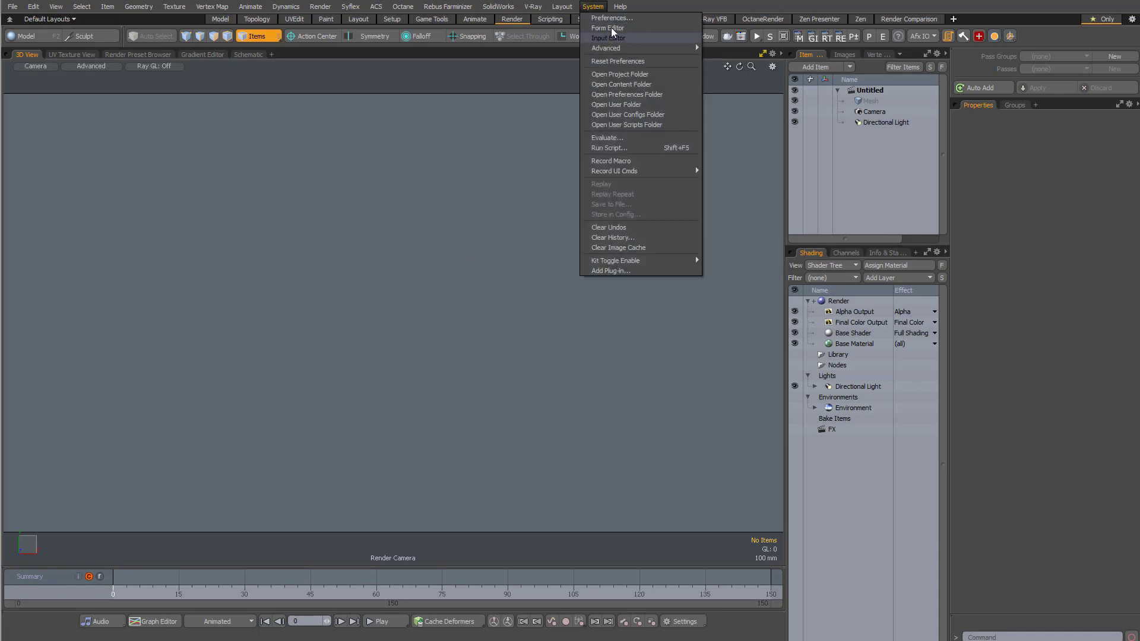
{"action": "left_click", "coordinate": [612, 19]}
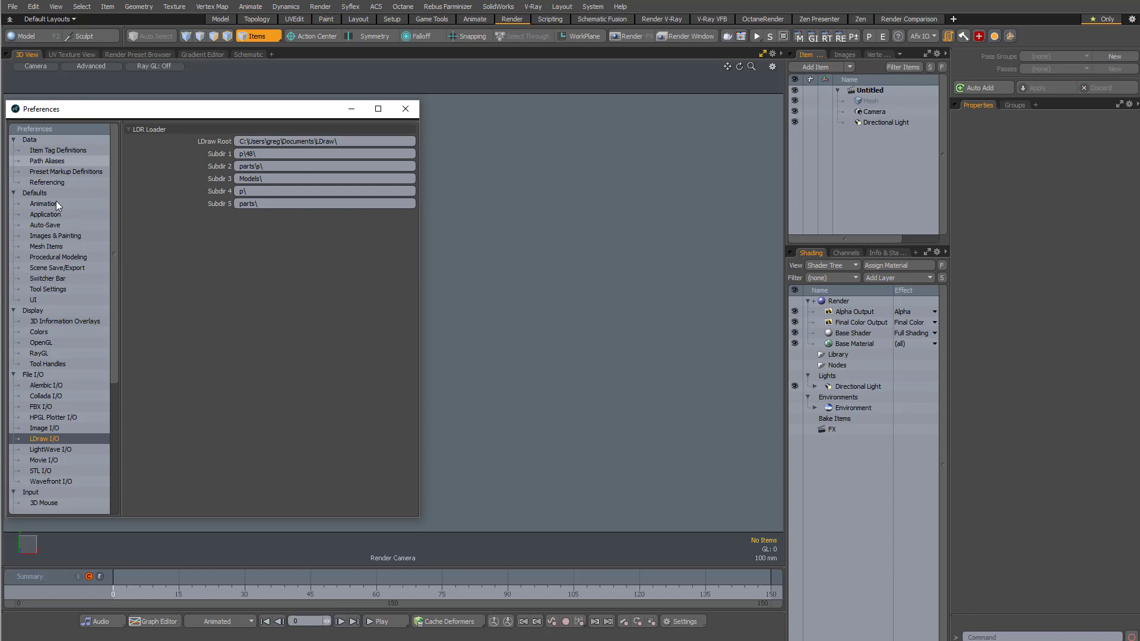
{"action": "left_click", "coordinate": [46, 429]}
{"action": "left_click", "coordinate": [48, 438]}
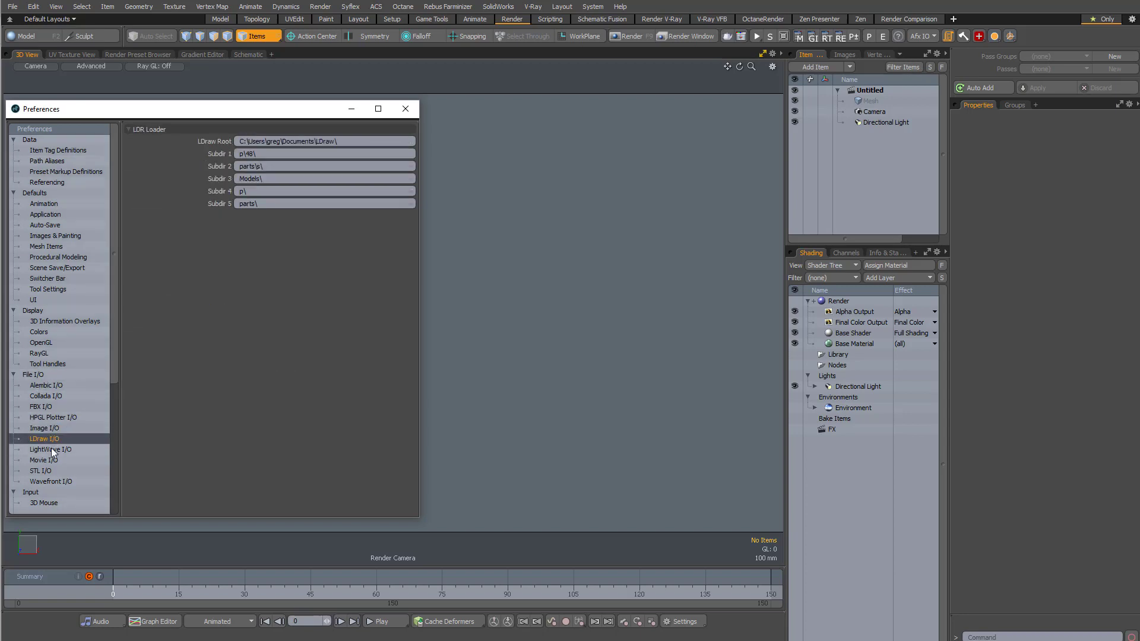
{"action": "left_click_drag", "start_coordinate": [247, 109], "coordinate": [282, 106]}
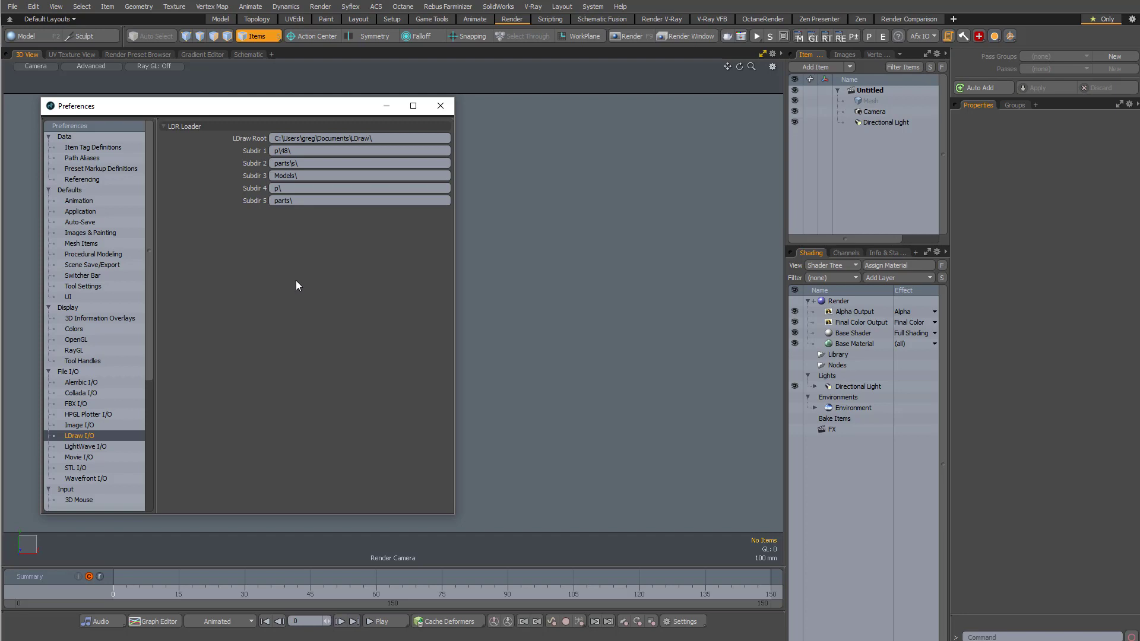
{"action": "key", "text": "Return"}
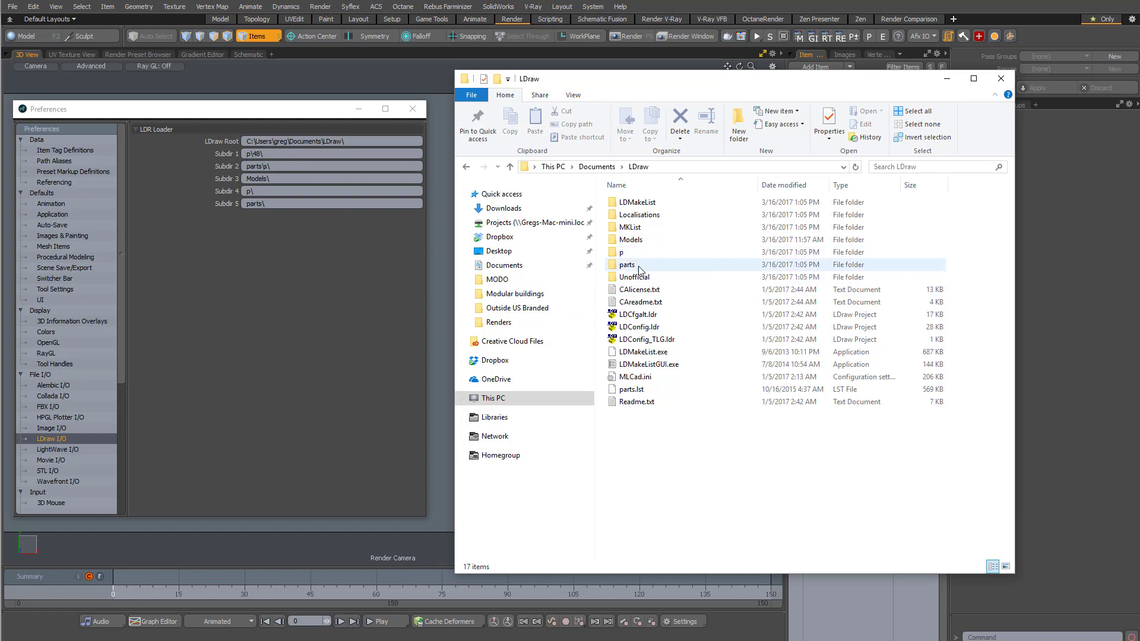
Step: Copy the Documents address from Explorer and paste it over the LDraw Root path
{"action": "right_click", "coordinate": [604, 171]}
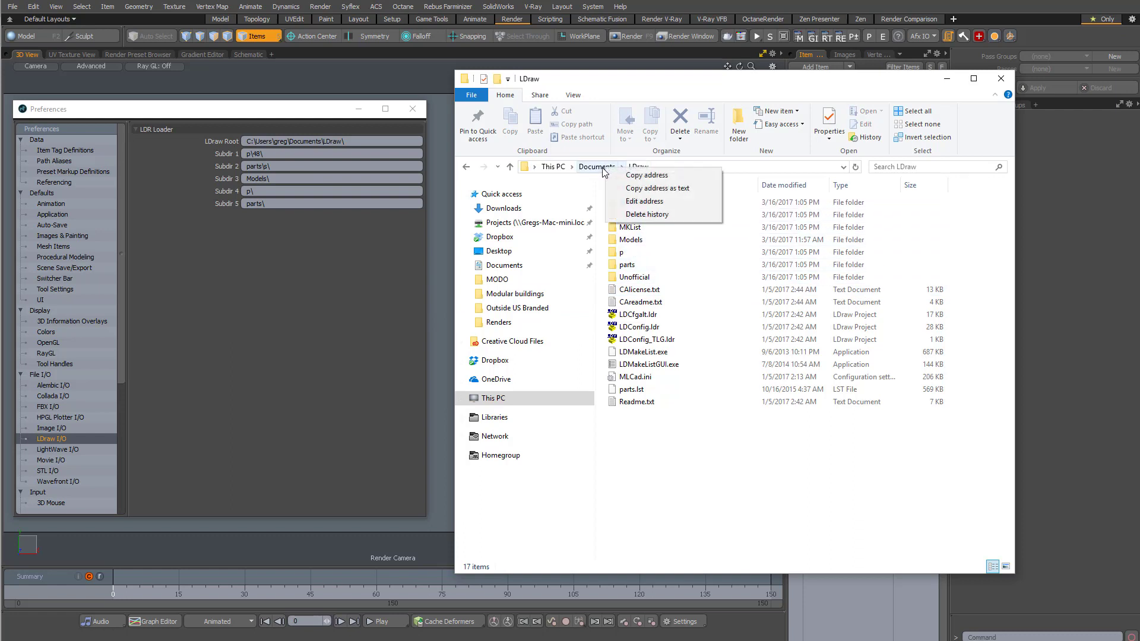
{"action": "left_click", "coordinate": [666, 190]}
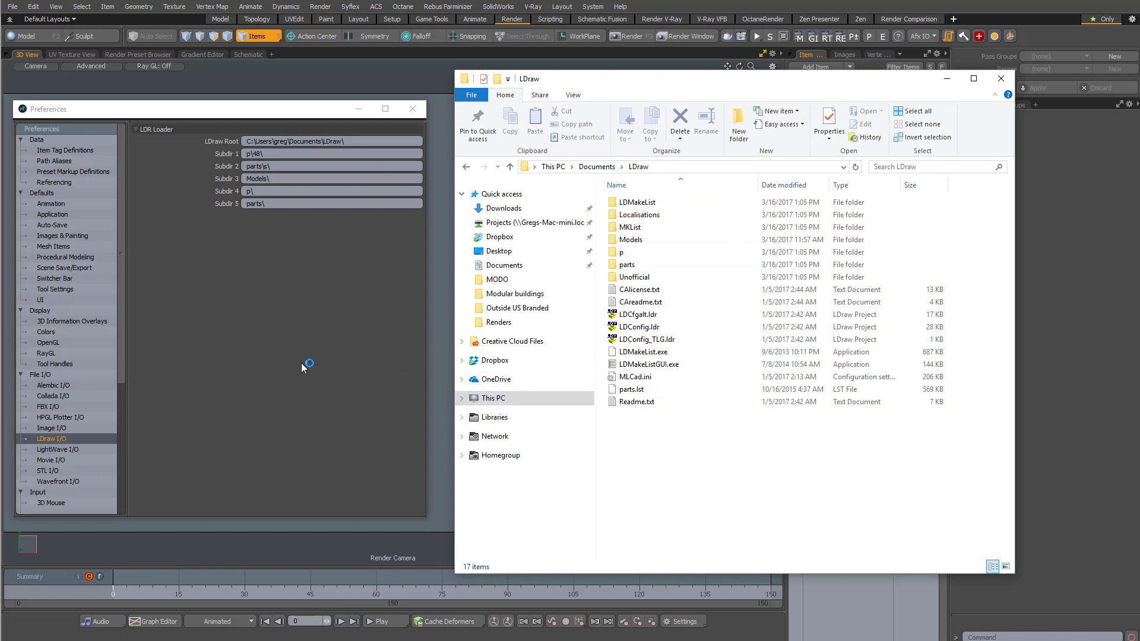
{"action": "left_click", "coordinate": [265, 289]}
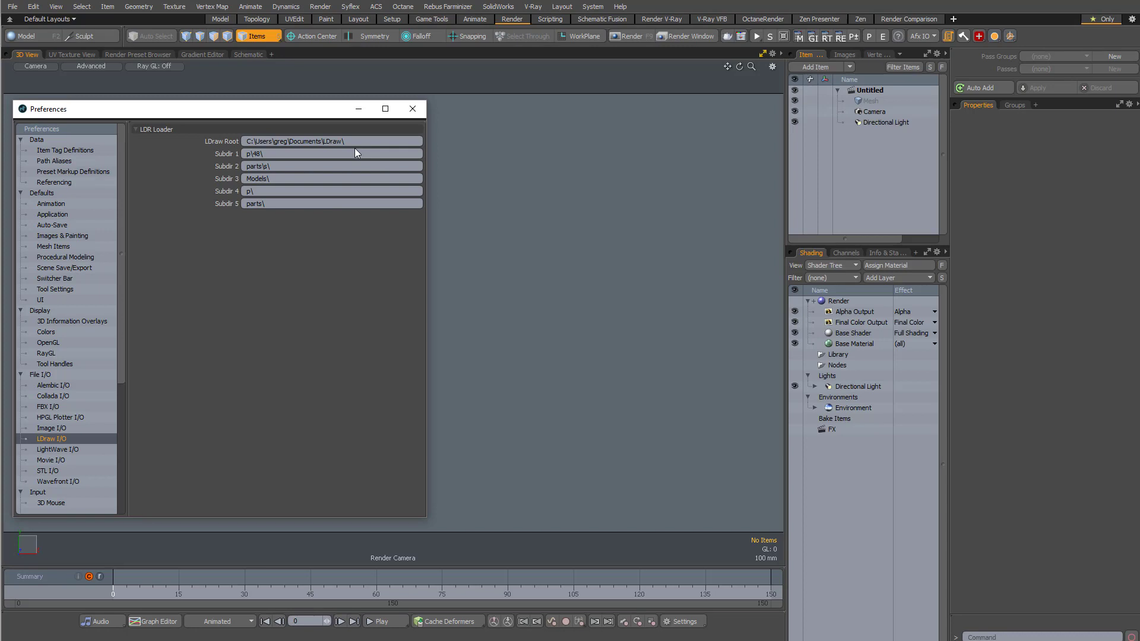
{"action": "left_click_drag", "start_coordinate": [344, 142], "coordinate": [219, 137]}
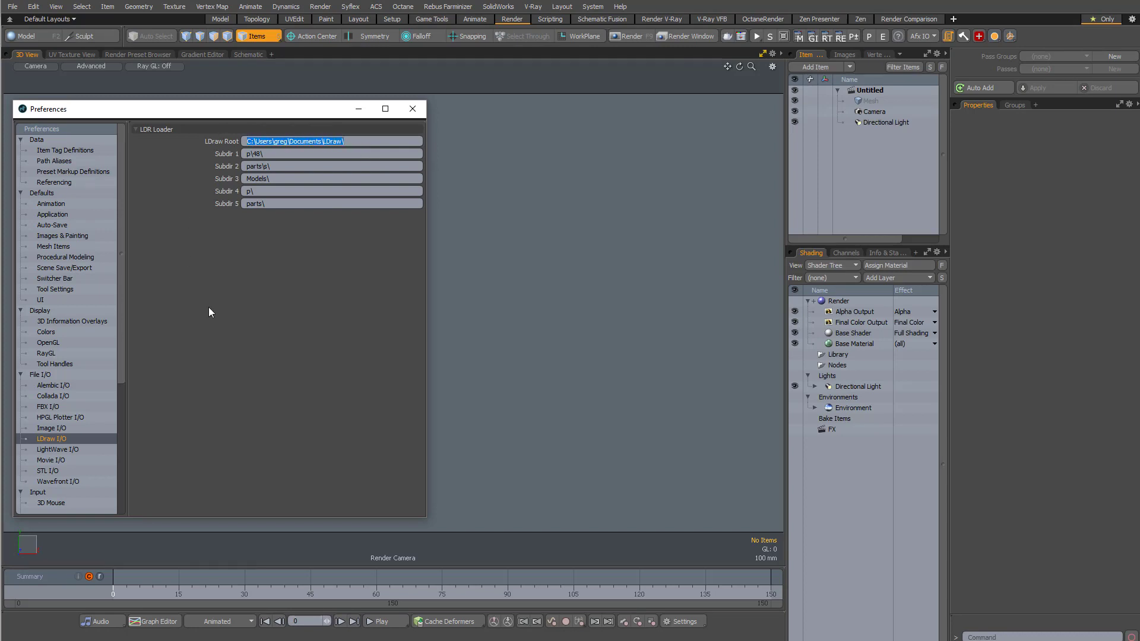
{"action": "key", "text": "BackSpace"}
{"action": "key", "text": "ctrl+v"}
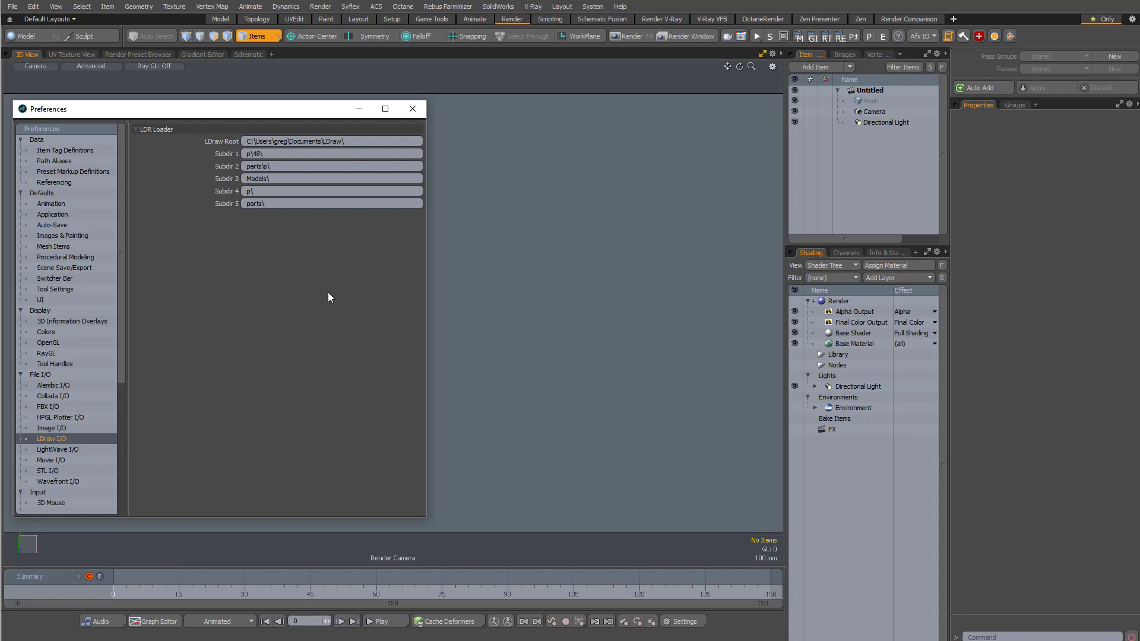
Step: Browse the LDraw parts folder, then Models > Star Wars to view its .mpd sets
{"action": "key", "text": "alt+Tab"}
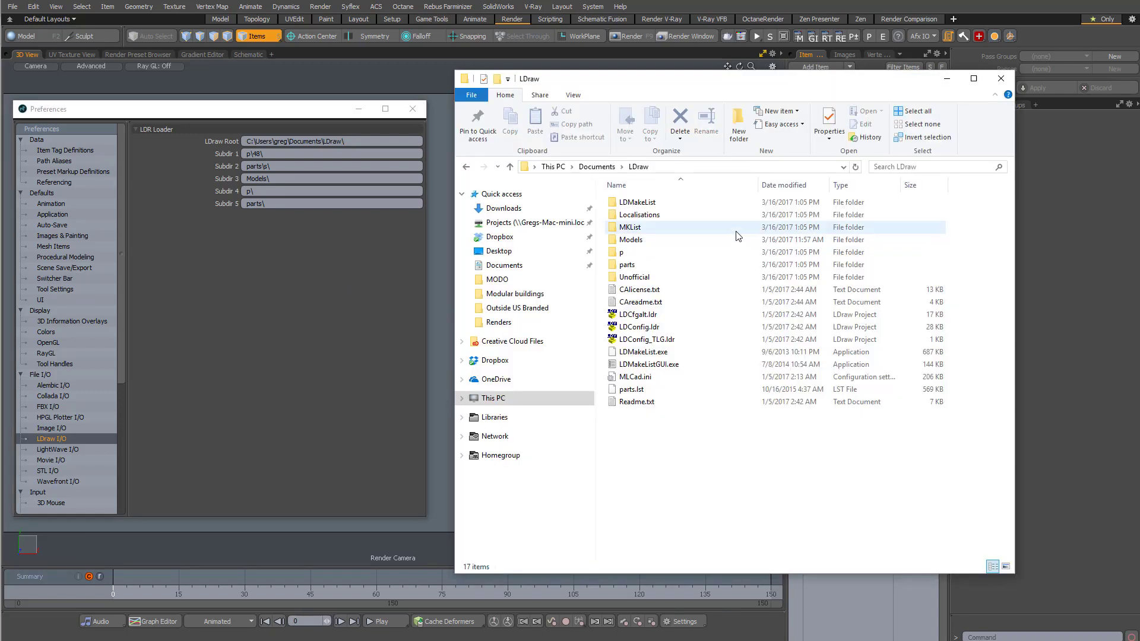
{"action": "double_click", "coordinate": [638, 270]}
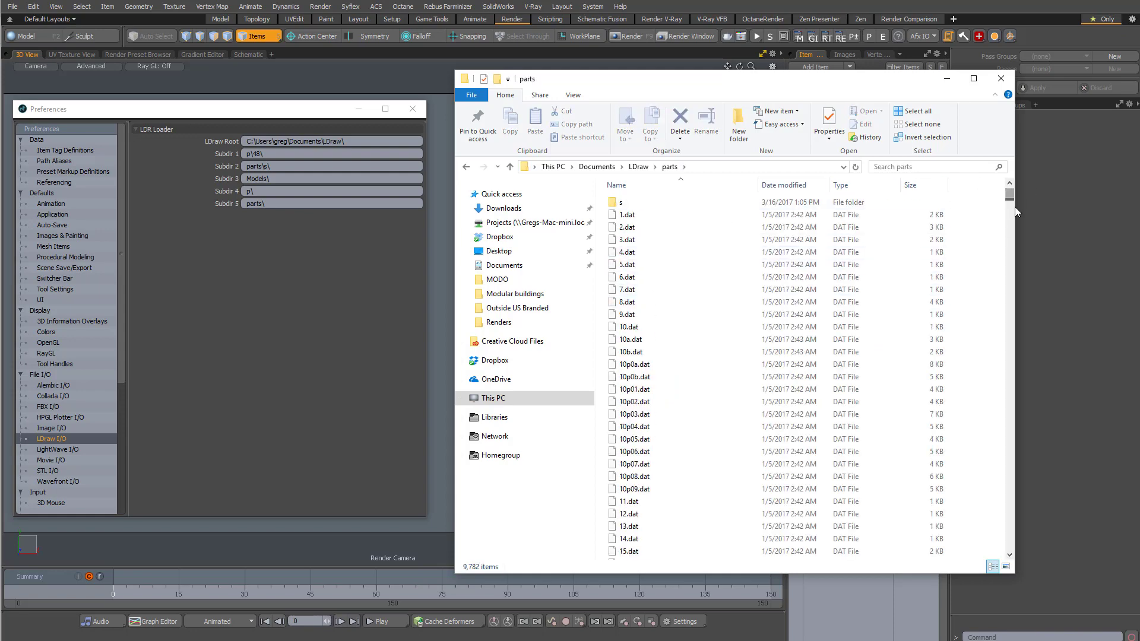
{"action": "left_click_drag", "start_coordinate": [1009, 193], "coordinate": [1010, 240]}
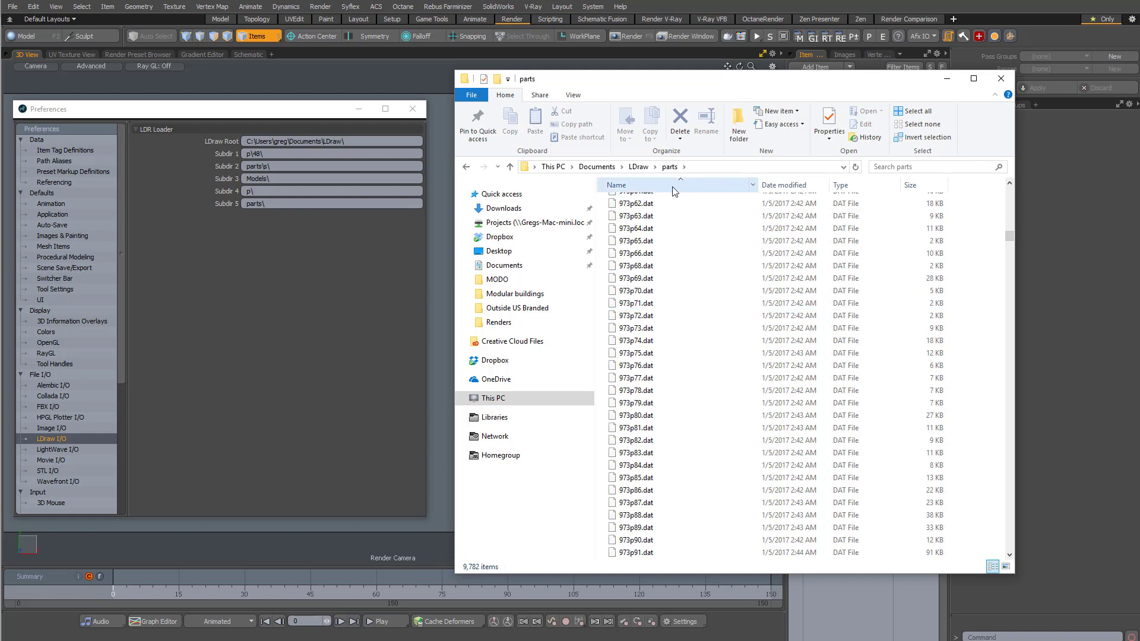
{"action": "left_click", "coordinate": [639, 166]}
{"action": "double_click", "coordinate": [630, 240]}
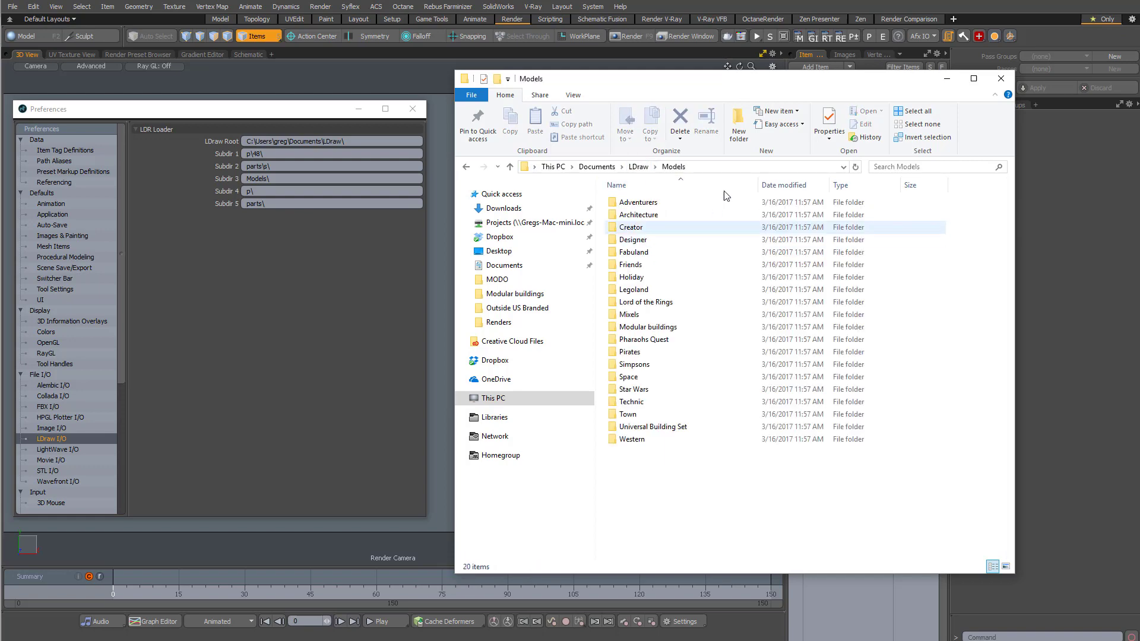
{"action": "double_click", "coordinate": [653, 390]}
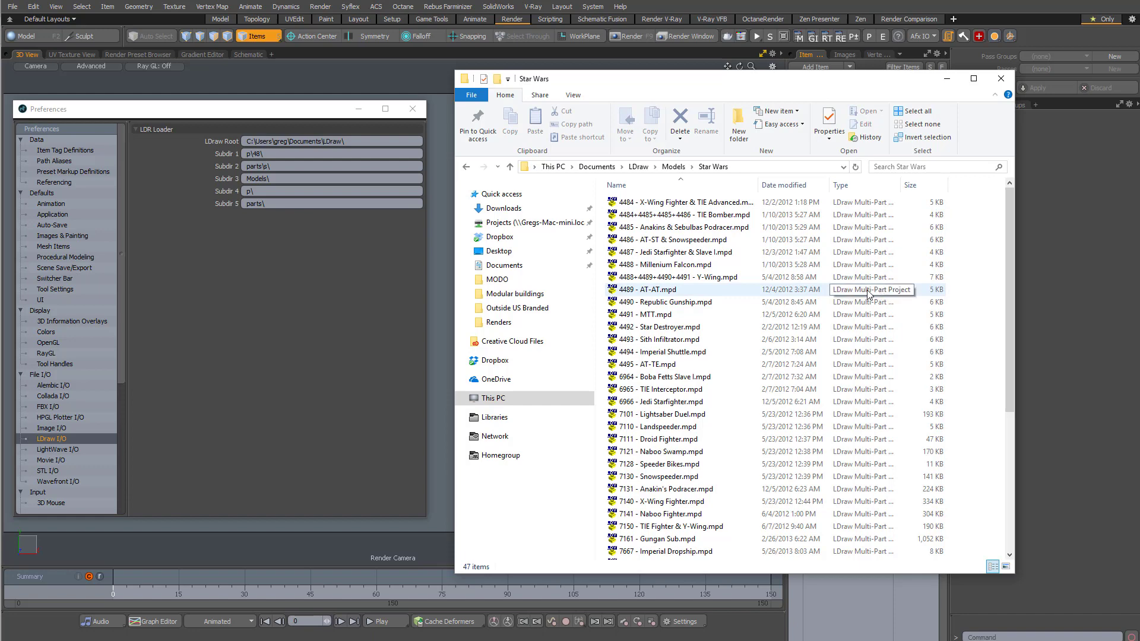
{"action": "left_click", "coordinate": [448, 265]}
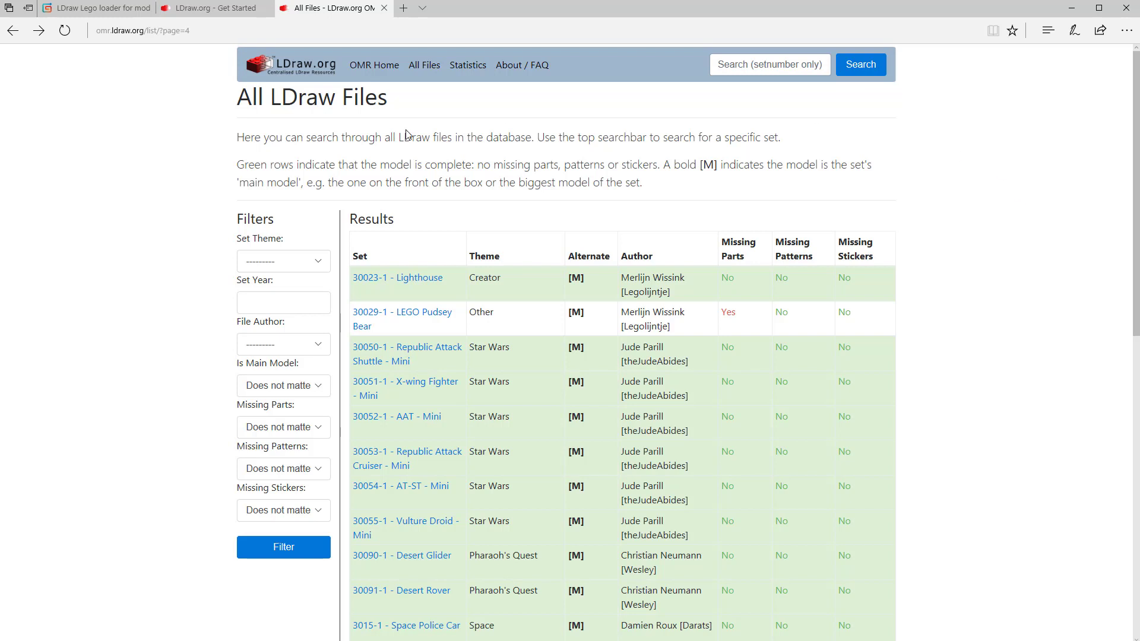
Step: Filter LDraw.org's file list to the Elves set theme with no author, then return to Modo
{"action": "left_click", "coordinate": [279, 265]}
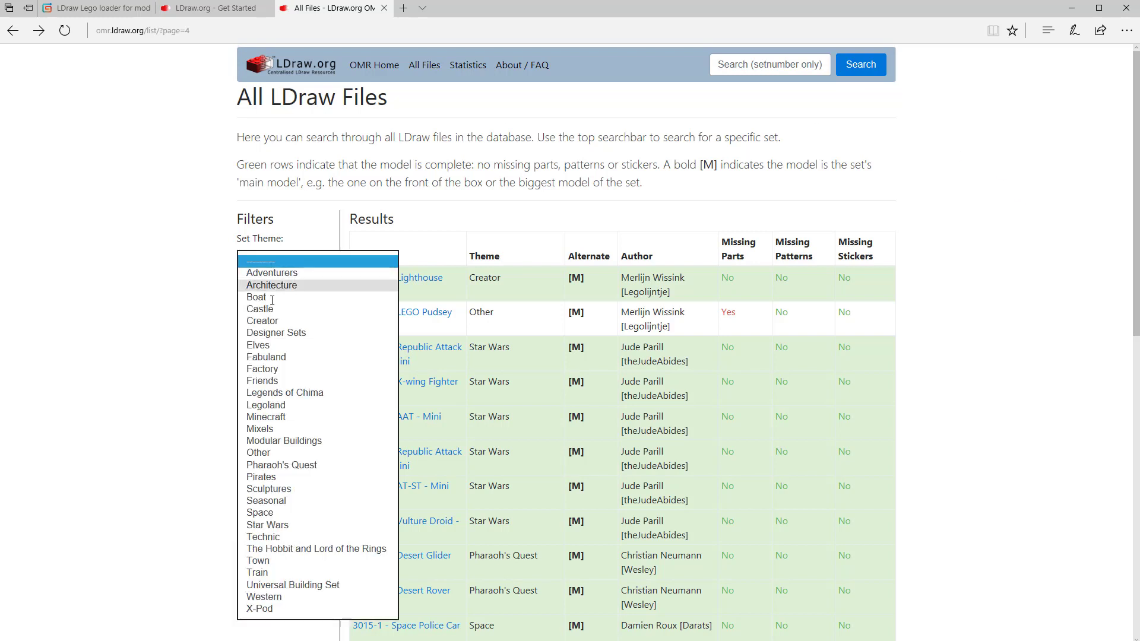
{"action": "left_click", "coordinate": [289, 347]}
{"action": "left_click", "coordinate": [273, 343]}
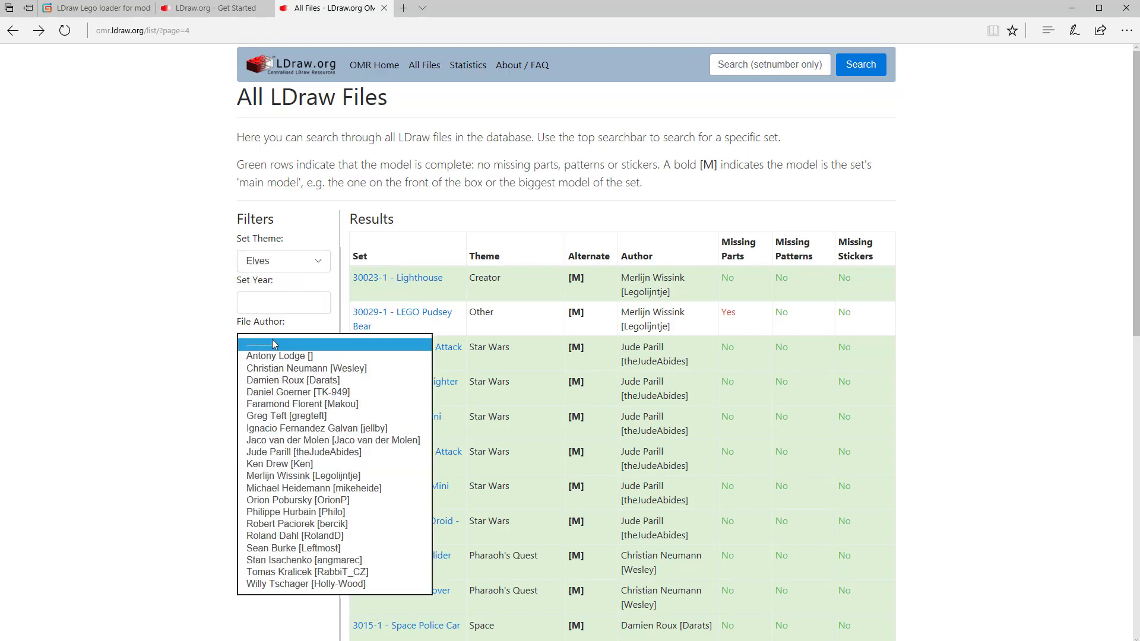
{"action": "left_click", "coordinate": [272, 343]}
{"action": "left_click", "coordinate": [282, 546]}
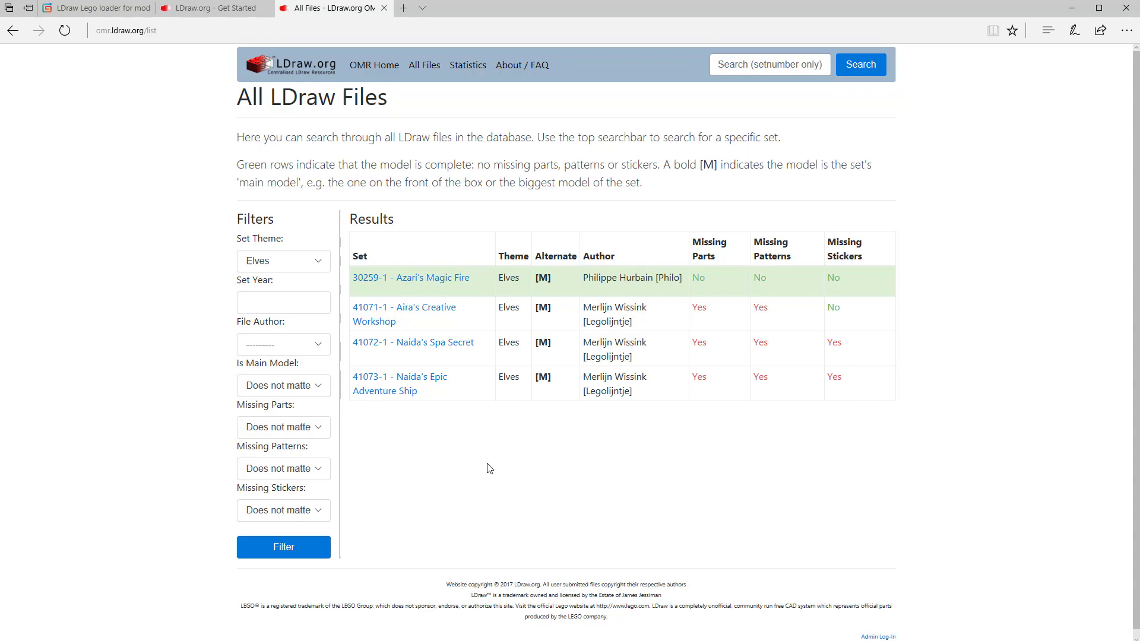
{"action": "key", "text": "alt+Tab"}
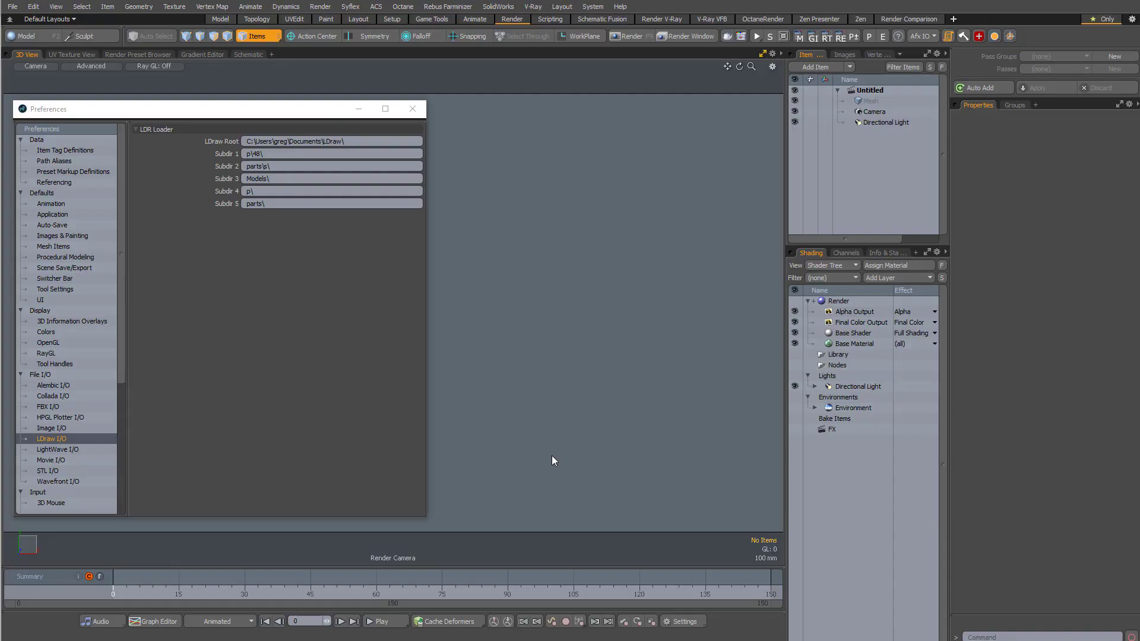
Step: Close Preferences and open the Load Scene dialog from the File menu
{"action": "left_click", "coordinate": [412, 109]}
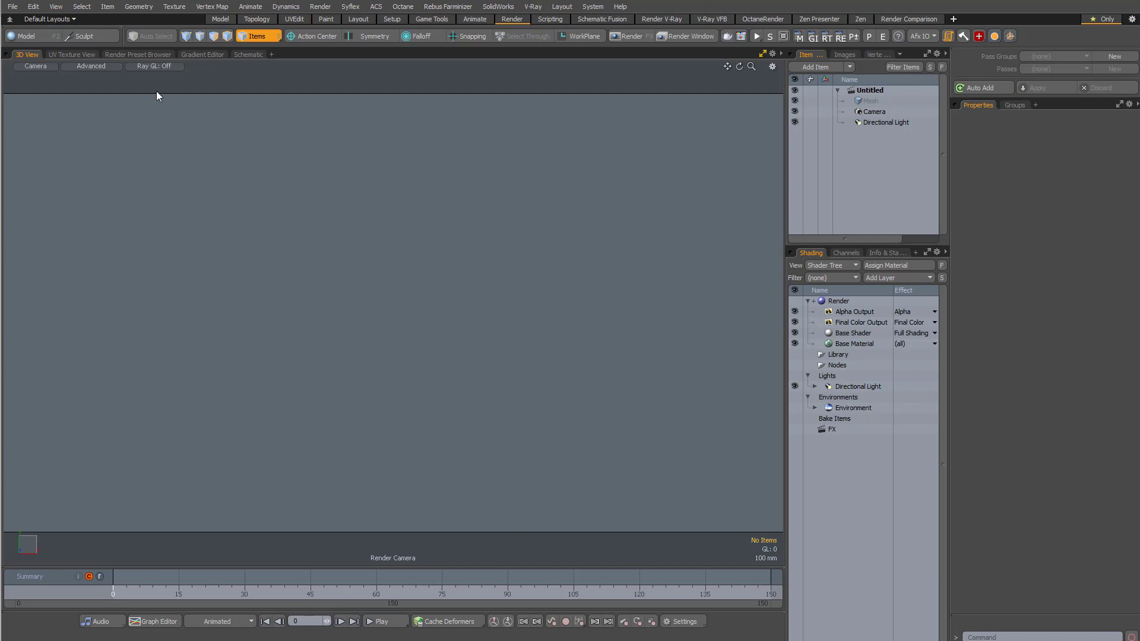
{"action": "left_click", "coordinate": [12, 7]}
{"action": "left_click", "coordinate": [23, 51]}
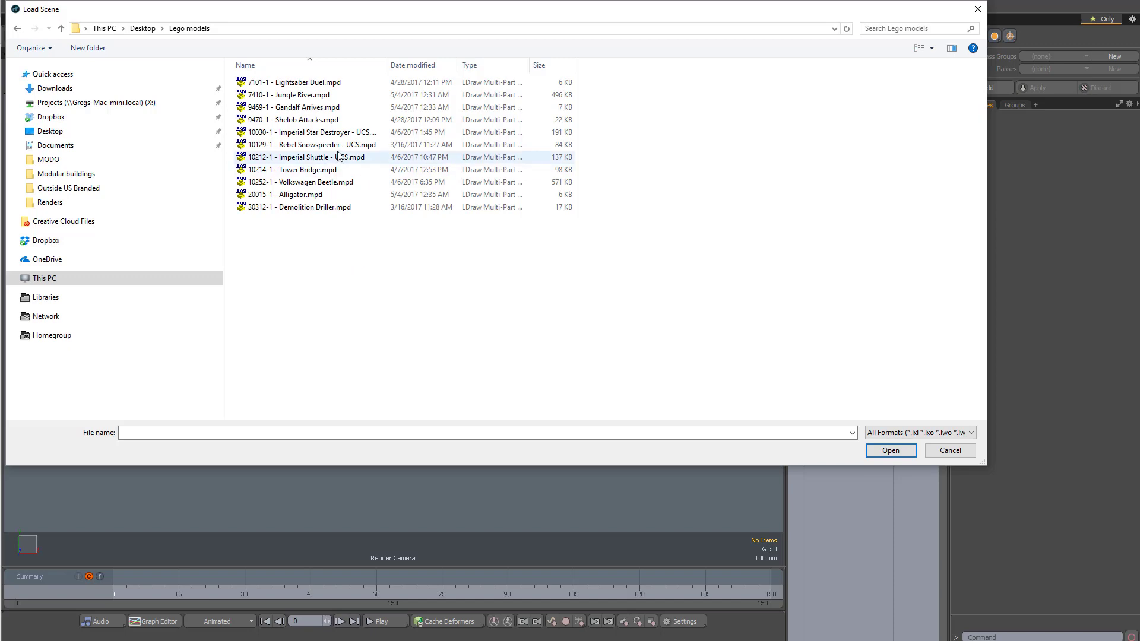
Step: Load 10129-1 - Rebel Snowspeeder - UCS.mpd from the Lego models folder
{"action": "left_click", "coordinate": [359, 146]}
{"action": "left_click", "coordinate": [891, 450]}
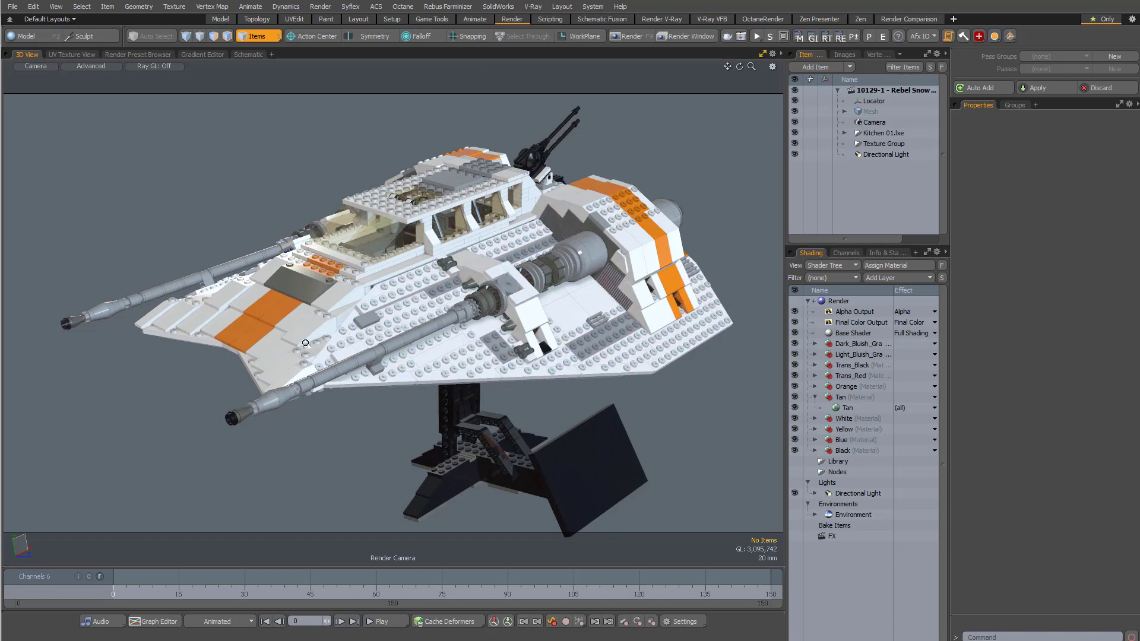
Step: Zoom in and orbit around the Rebel Snowspeeder to examine its bricks from several angles
{"action": "scroll", "coordinate": [305, 343], "scroll_direction": "up", "scroll_amount": 10}
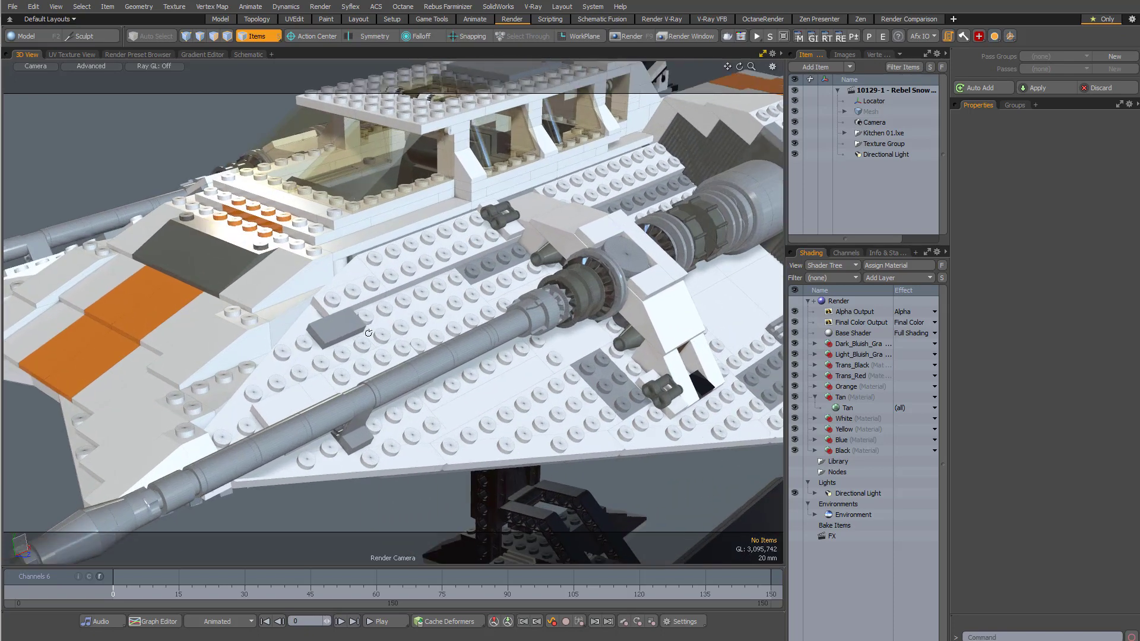
{"action": "left_click_drag", "start_coordinate": [368, 333], "coordinate": [356, 215], "text": "alt"}
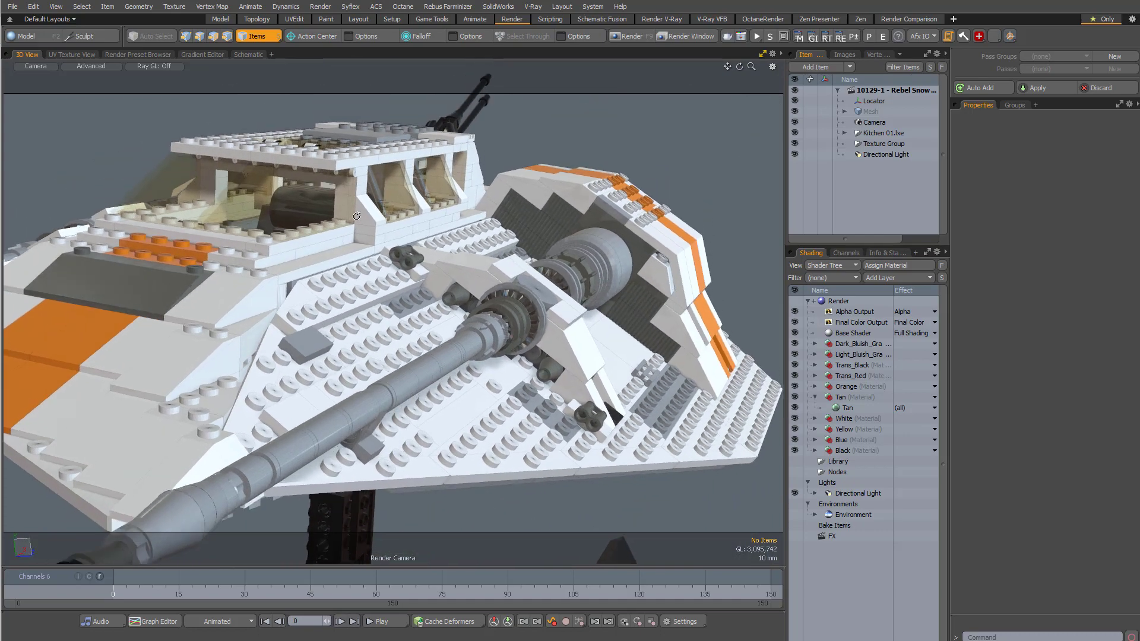
{"action": "scroll", "coordinate": [435, 248], "scroll_direction": "up", "scroll_amount": 8}
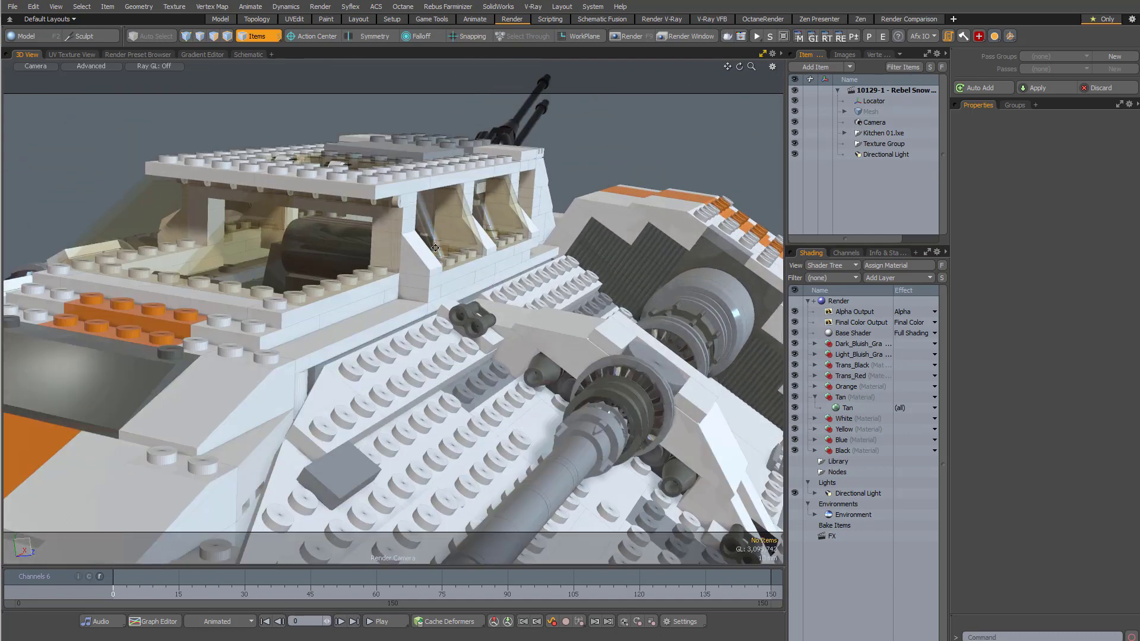
{"action": "scroll", "coordinate": [435, 248], "scroll_direction": "down", "scroll_amount": 6}
{"action": "left_click_drag", "start_coordinate": [436, 248], "coordinate": [446, 355], "text": "alt"}
{"action": "scroll", "coordinate": [407, 346], "scroll_direction": "up", "scroll_amount": 5}
Step: Select the Tan material in the Shader Tree to show its properties
{"action": "left_click", "coordinate": [847, 408]}
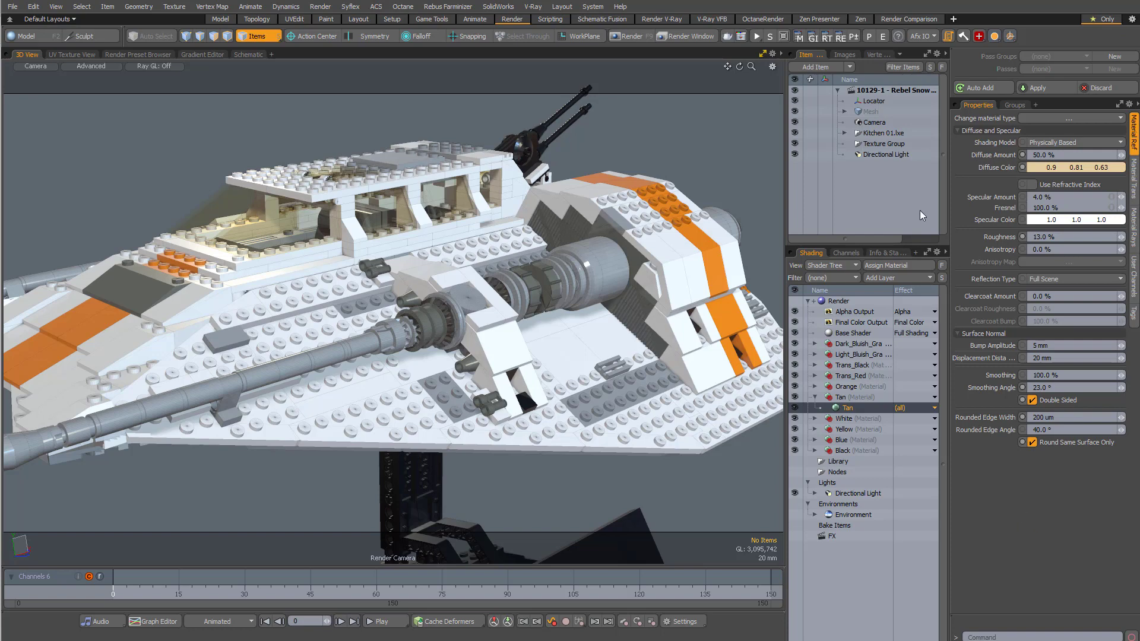
Step: Expand the Mesh group and its nested submodels in the Item List, and enlarge the list
{"action": "left_click", "coordinate": [844, 111]}
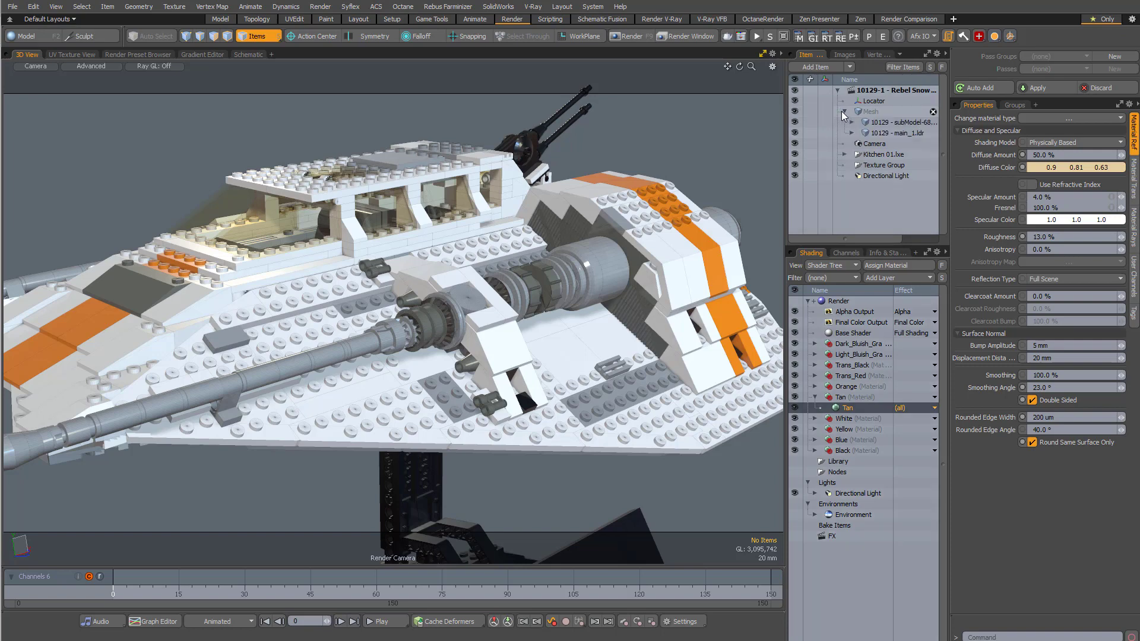
{"action": "left_click", "coordinate": [852, 133]}
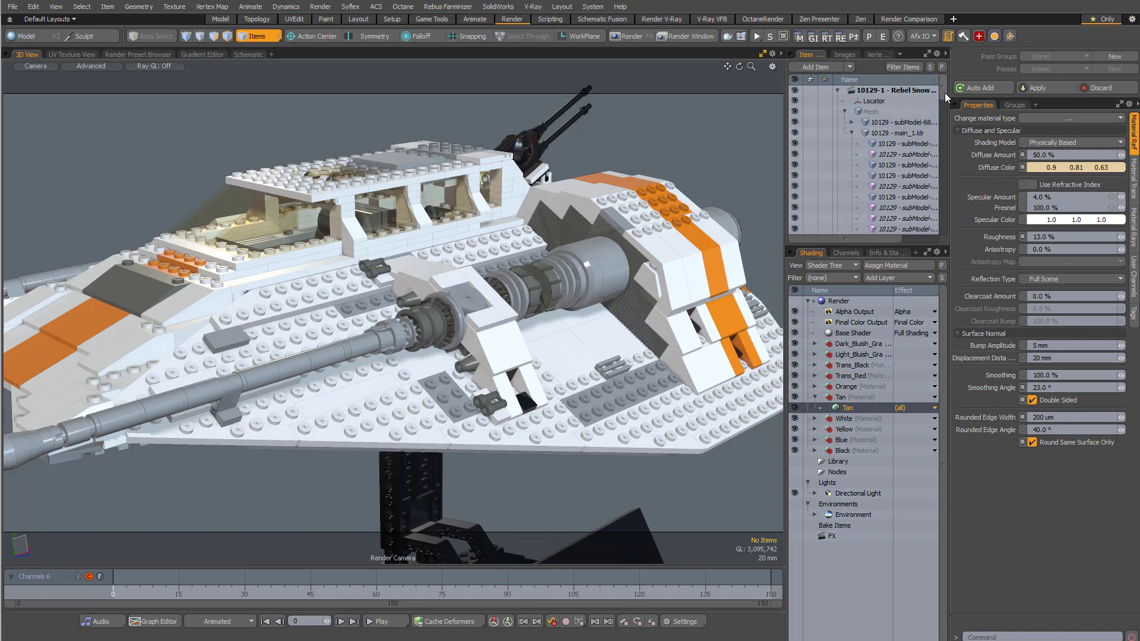
{"action": "left_click", "coordinate": [853, 122]}
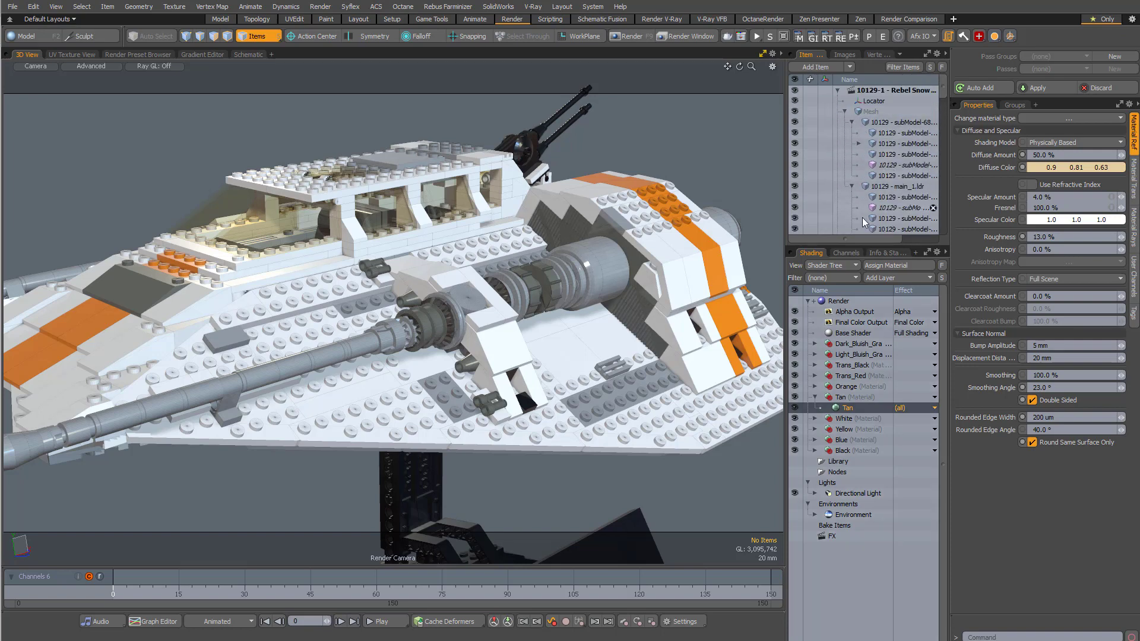
{"action": "left_click_drag", "start_coordinate": [846, 248], "coordinate": [846, 356]}
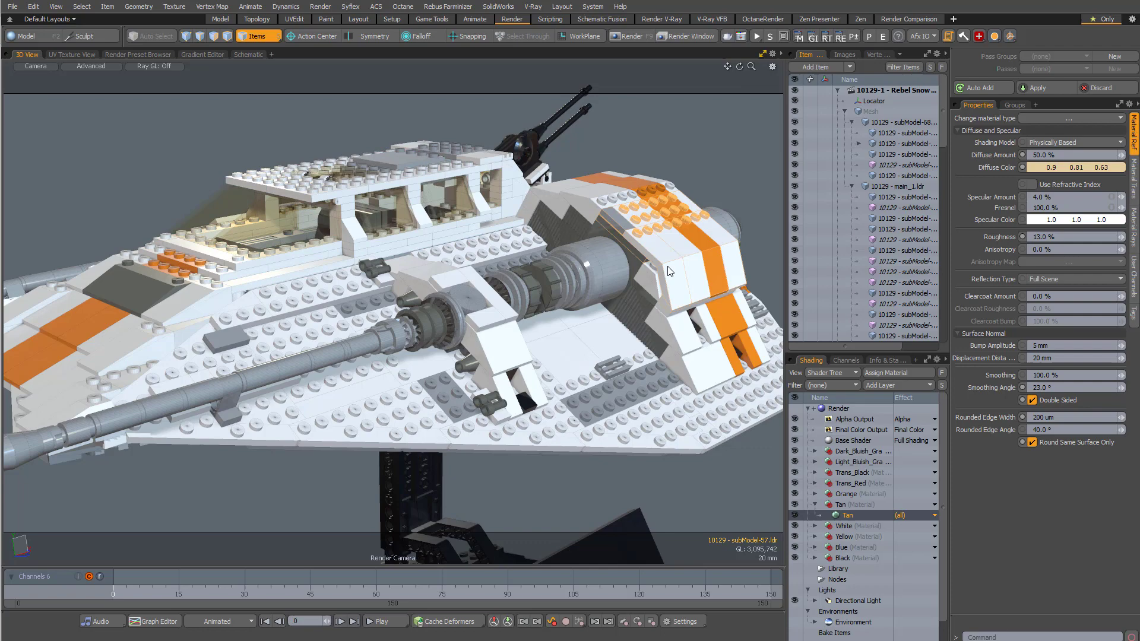
Step: Select the orange stud plate submodel, pull it out of the ship, then undo the move
{"action": "left_click", "coordinate": [662, 223]}
{"action": "key", "text": "ctrl+space"}
{"action": "left_click", "coordinate": [669, 237]}
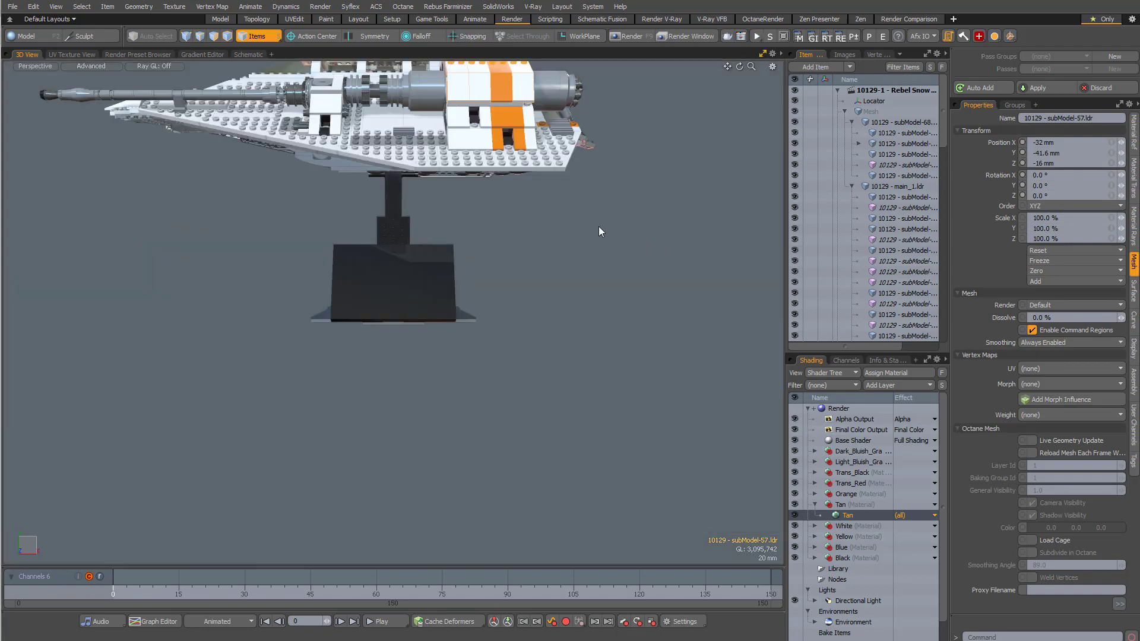
{"action": "left_click_drag", "start_coordinate": [559, 242], "coordinate": [590, 251], "text": "alt"}
{"action": "key", "text": "y"}
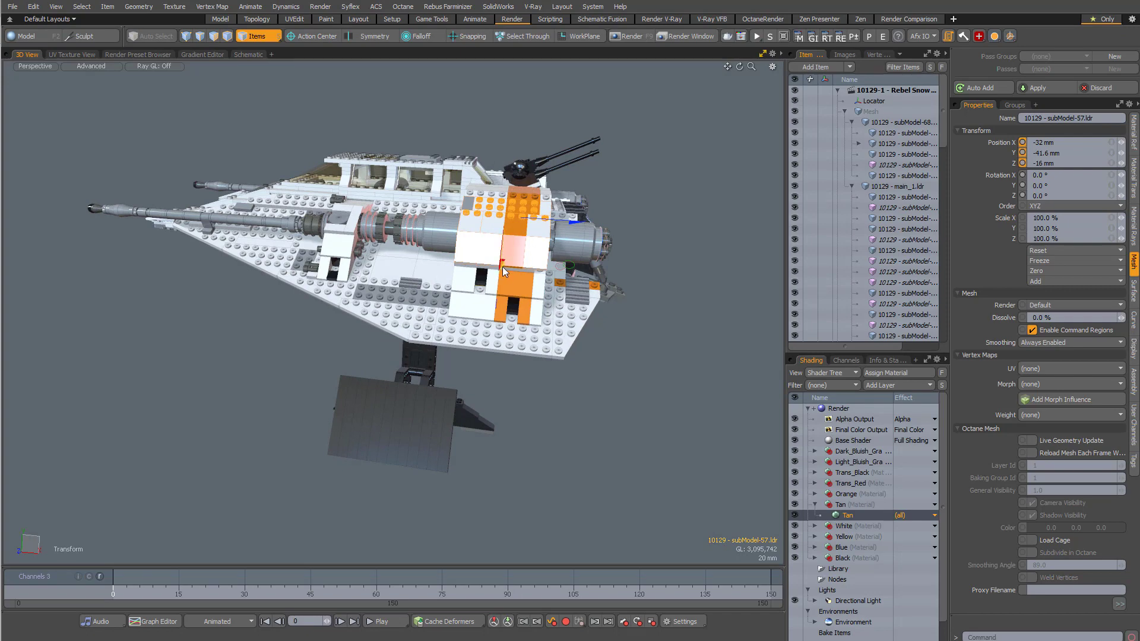
{"action": "left_click_drag", "start_coordinate": [575, 222], "coordinate": [580, 366]}
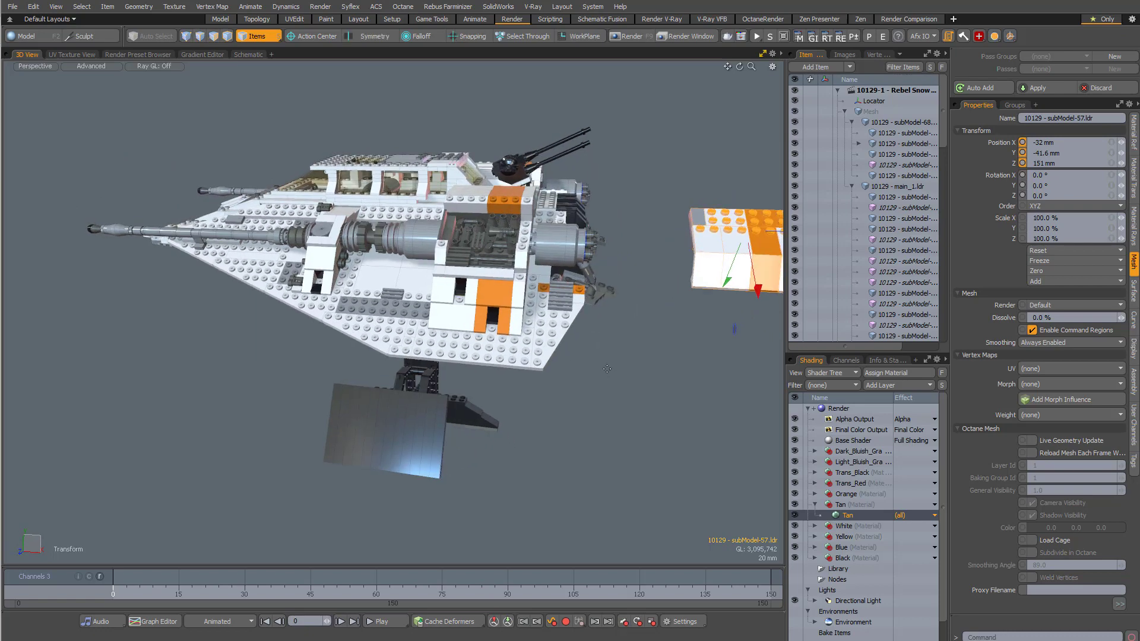
{"action": "key", "text": "ctrl+z"}
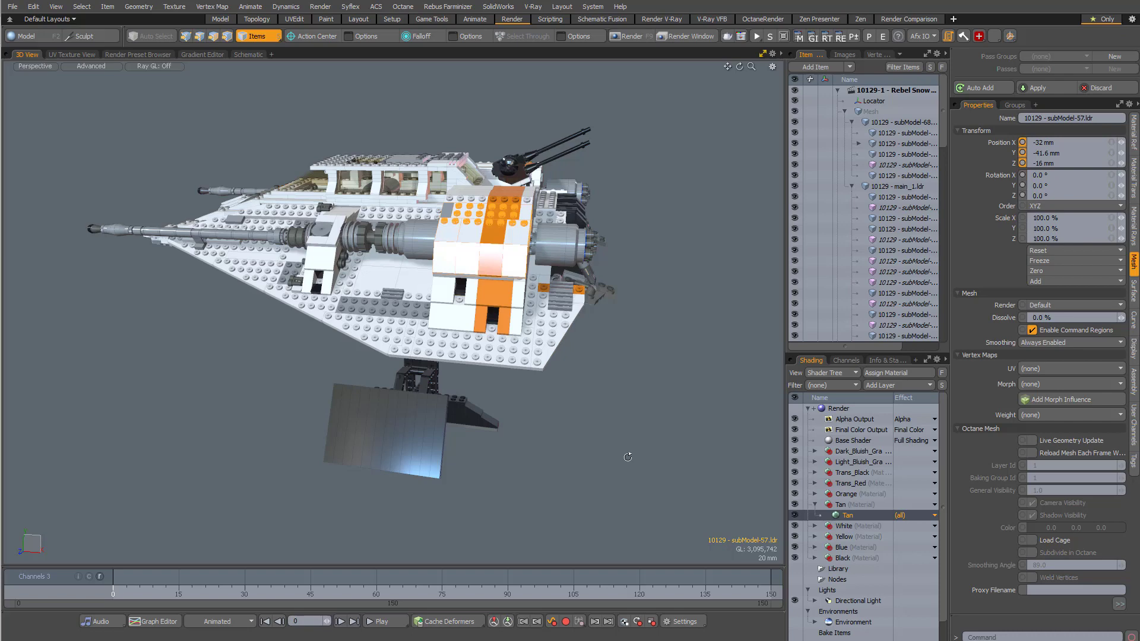
{"action": "left_click_drag", "start_coordinate": [624, 458], "coordinate": [348, 440], "text": "alt"}
Step: Clear the selection and orbit around the loaded 20015-1 Alligator model
{"action": "left_click", "coordinate": [348, 442]}
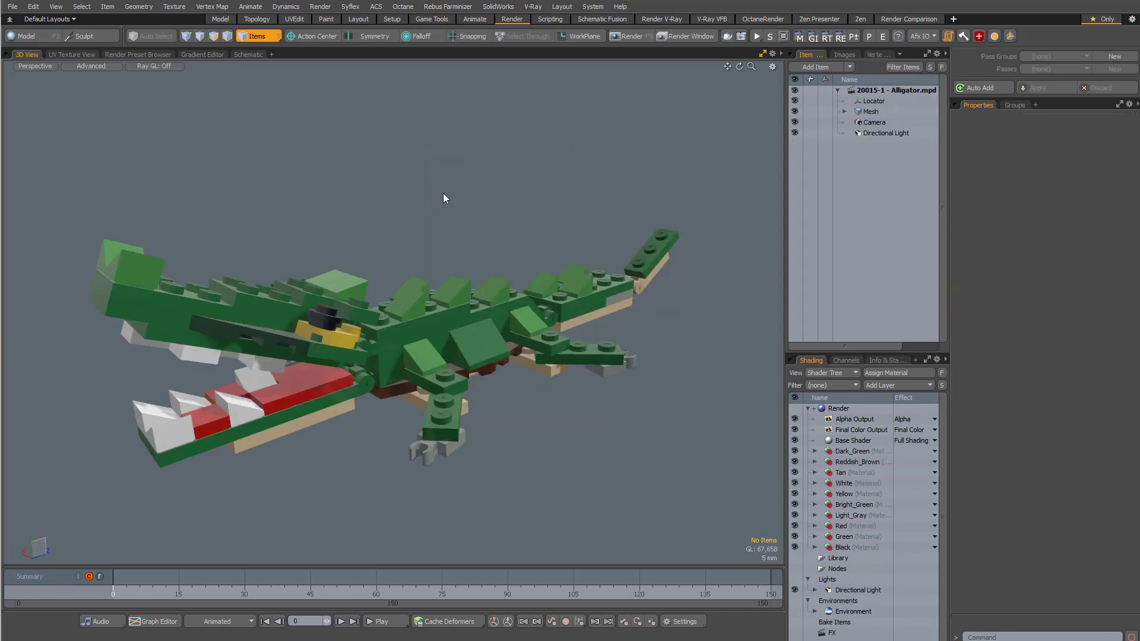
{"action": "left_click_drag", "start_coordinate": [443, 196], "coordinate": [437, 220], "text": "alt"}
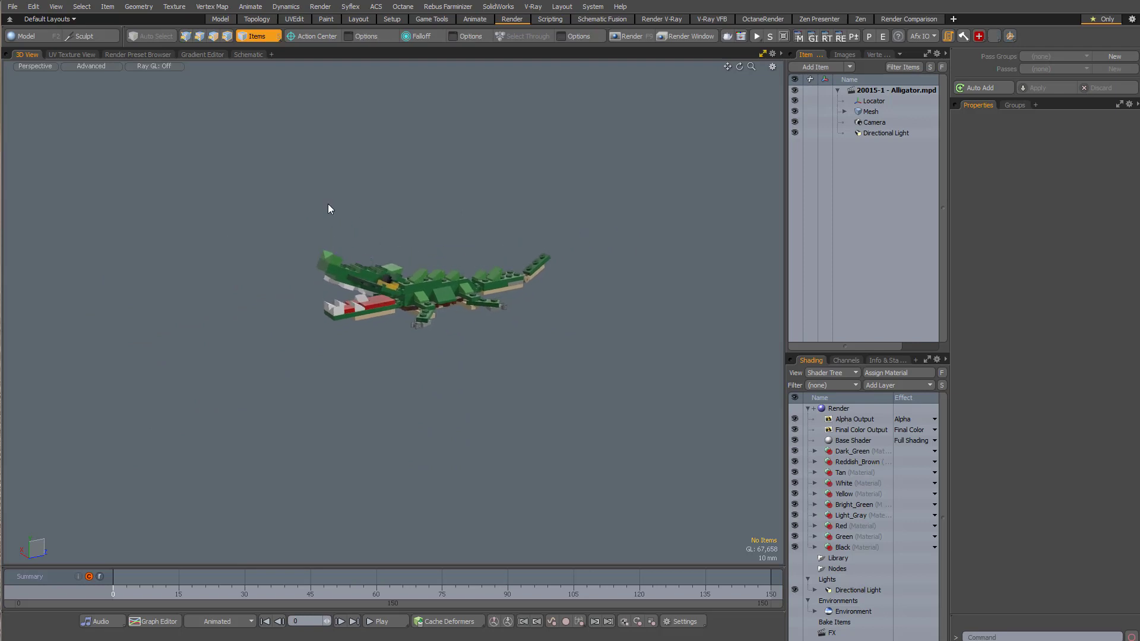
Step: Pop out the modelling tools panel, move it into the viewport, then close it
{"action": "left_click", "coordinate": [3, 42]}
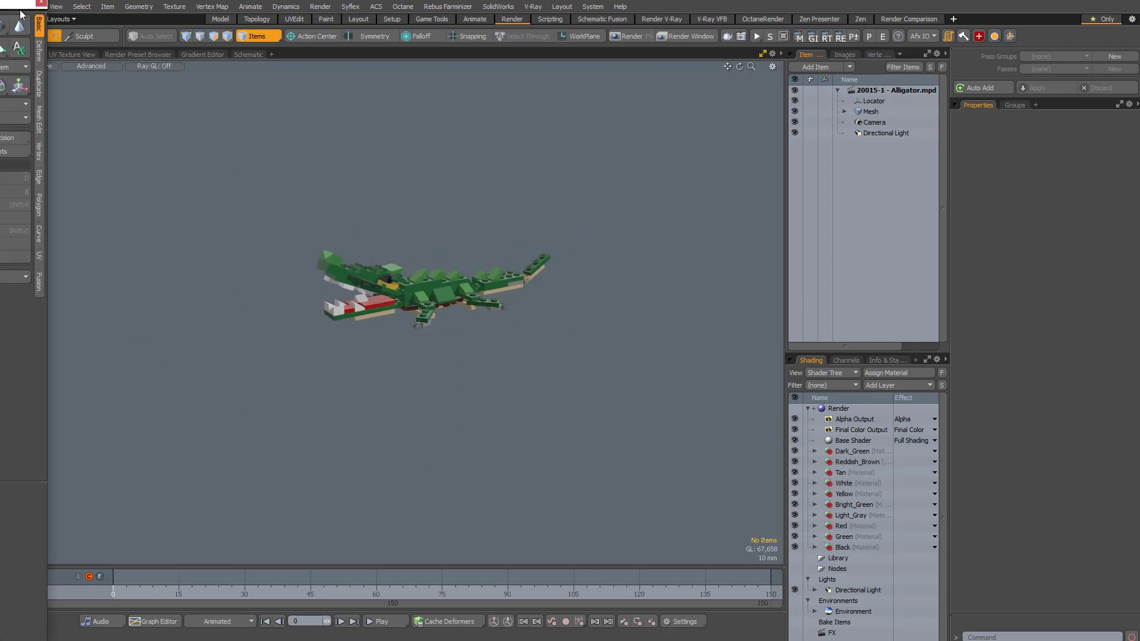
{"action": "left_click_drag", "start_coordinate": [21, 13], "coordinate": [357, 68]}
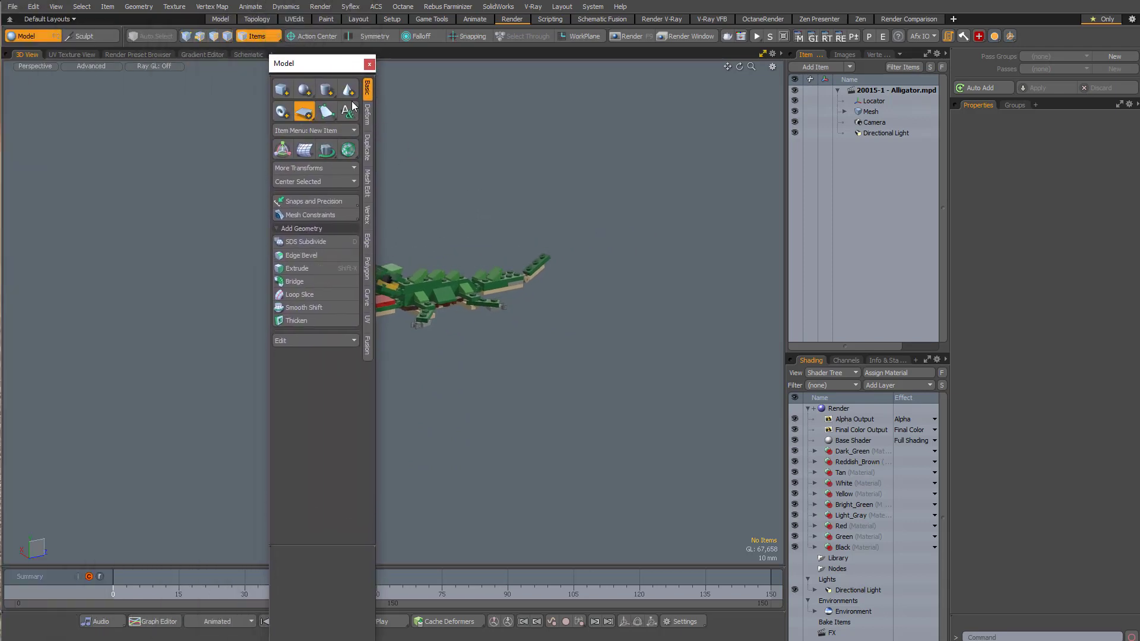
{"action": "left_click", "coordinate": [371, 65]}
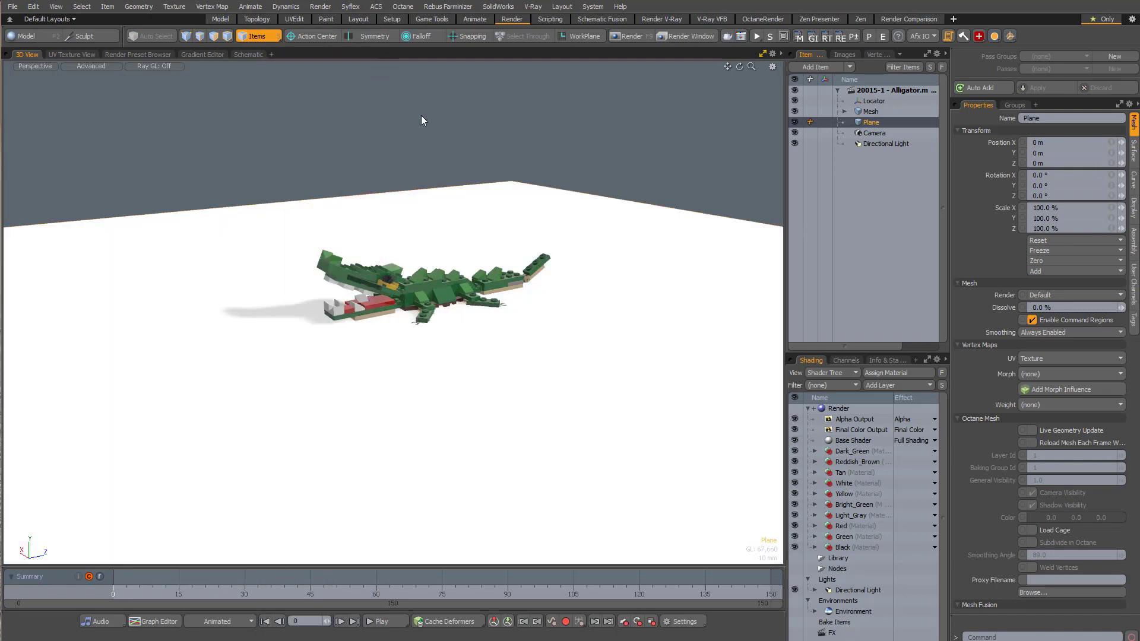
{"action": "left_click_drag", "start_coordinate": [421, 115], "coordinate": [442, 196], "text": "alt"}
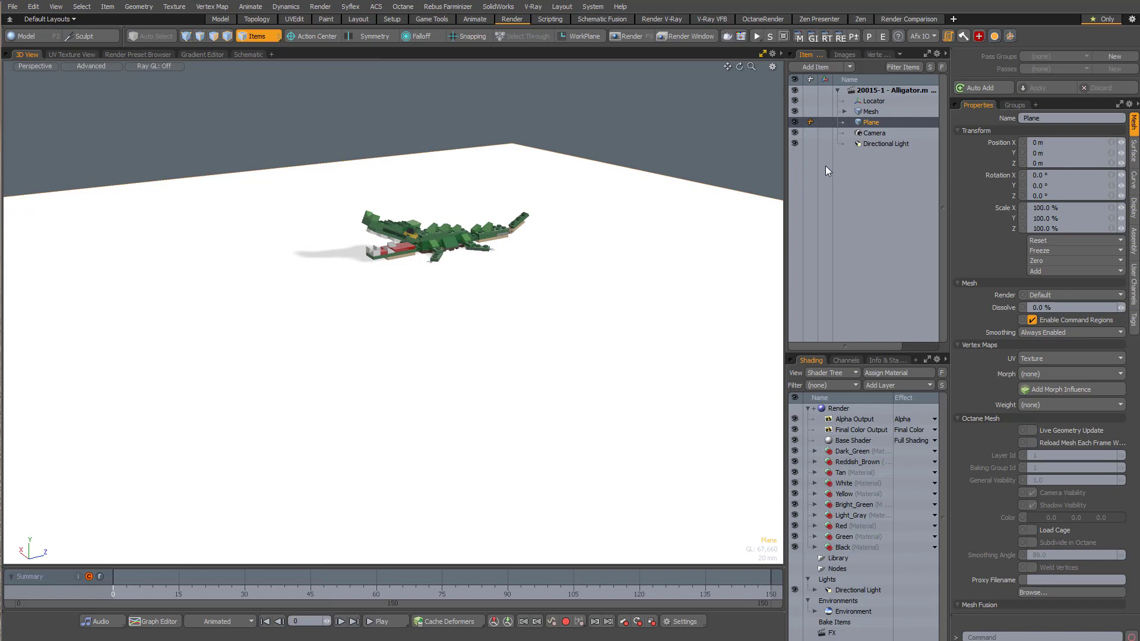
Step: Move the Tail and jaw meshes to root level and select all four alligator parts
{"action": "left_click", "coordinate": [844, 111]}
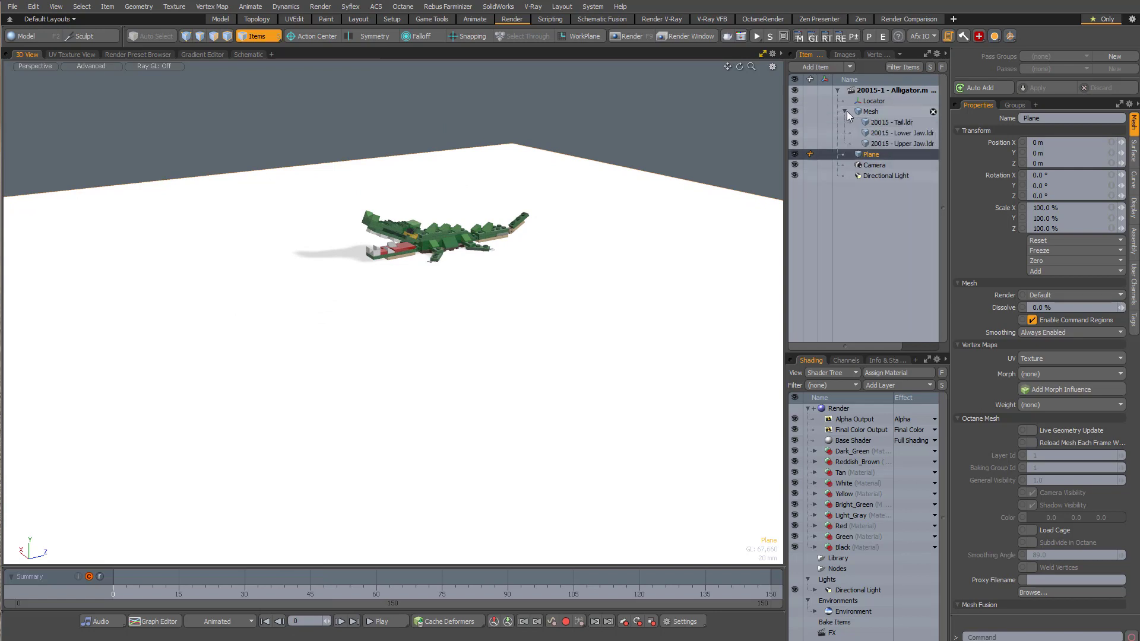
{"action": "left_click", "coordinate": [888, 143]}
{"action": "left_click", "coordinate": [877, 123], "text": "shift"}
{"action": "left_click_drag", "start_coordinate": [877, 123], "coordinate": [876, 105]}
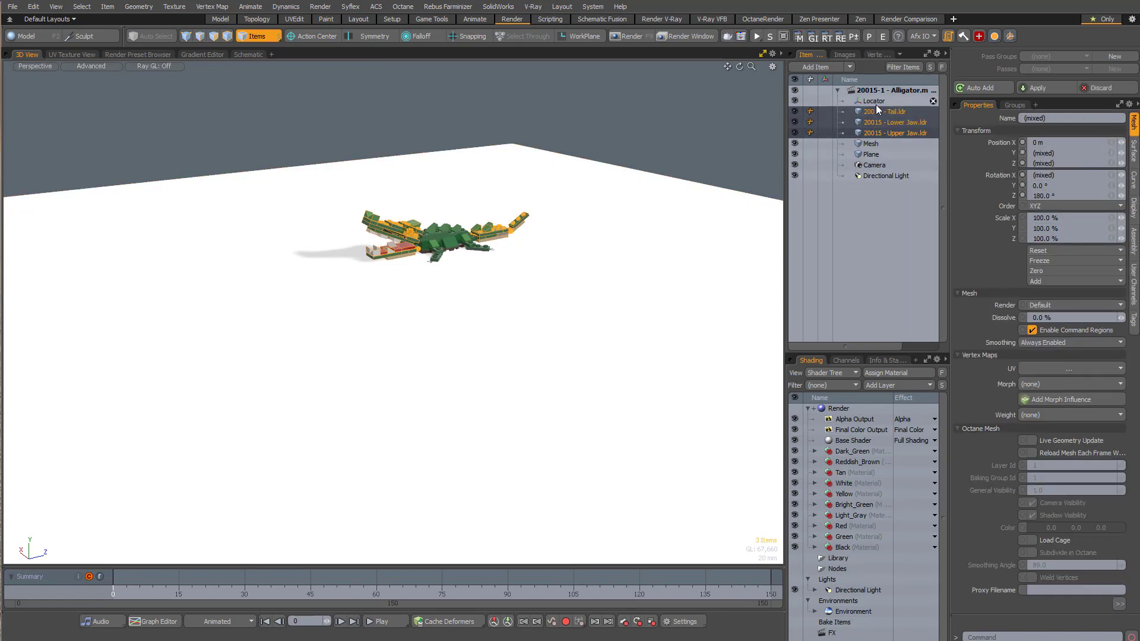
{"action": "left_click", "coordinate": [870, 142], "text": "shift"}
{"action": "left_click_drag", "start_coordinate": [516, 223], "coordinate": [504, 183], "text": "alt"}
Step: Rotate the selected alligator parts together around an automatic pivot to tilt them above the ground
{"action": "key", "text": "e"}
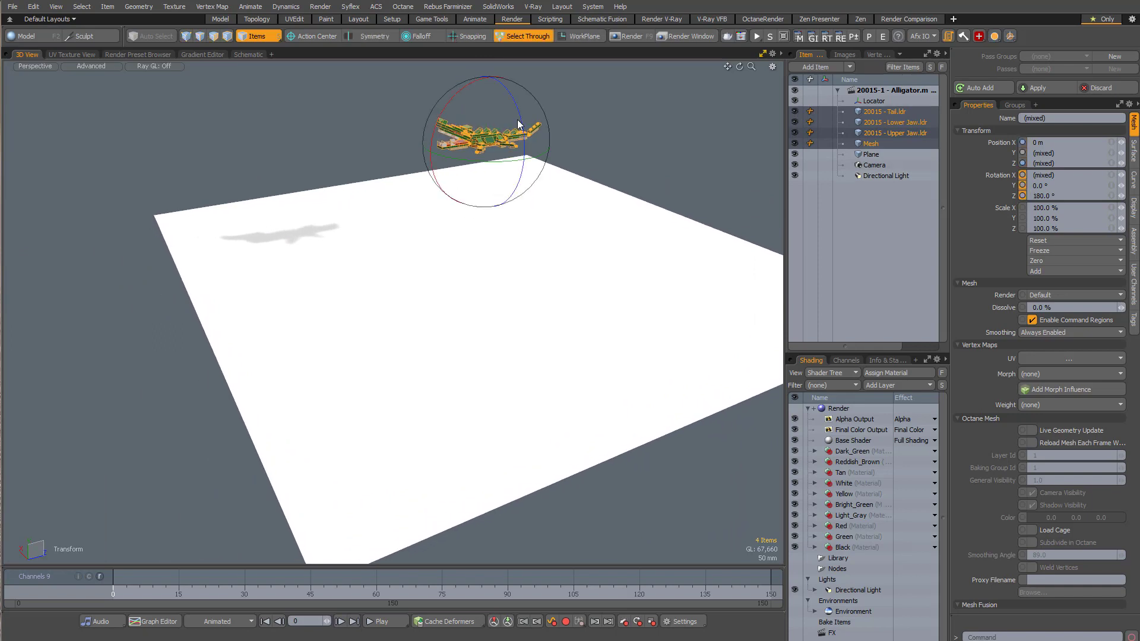
{"action": "left_click_drag", "start_coordinate": [520, 119], "coordinate": [480, 84]}
{"action": "key", "text": "ctrl+z"}
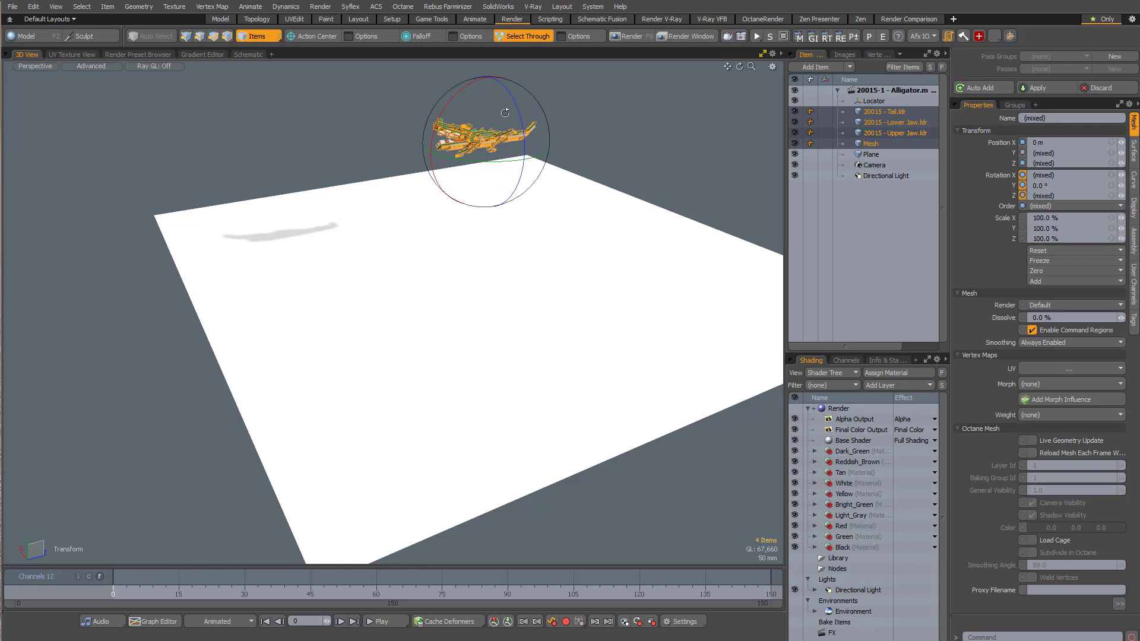
{"action": "key", "text": "e"}
{"action": "left_click_drag", "start_coordinate": [443, 94], "coordinate": [475, 89]}
{"action": "key", "text": "q"}
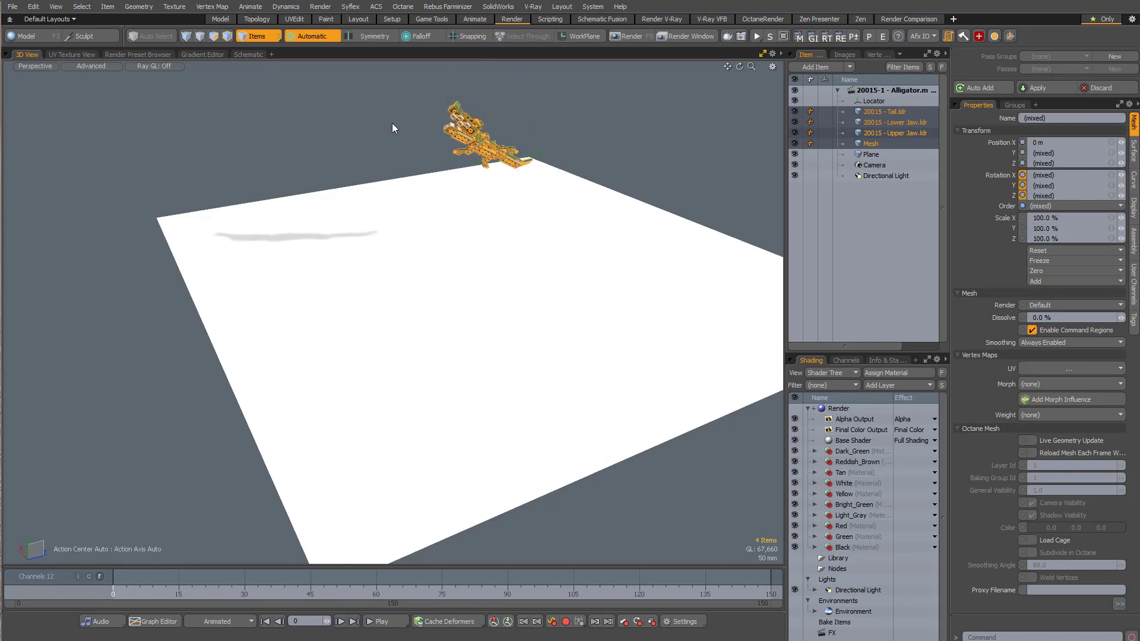
{"action": "left_click_drag", "start_coordinate": [439, 167], "coordinate": [516, 138], "text": "alt"}
Step: Center each part's center on its bounding box via Edit > Center to Bounding Box
{"action": "left_click", "coordinate": [32, 8]}
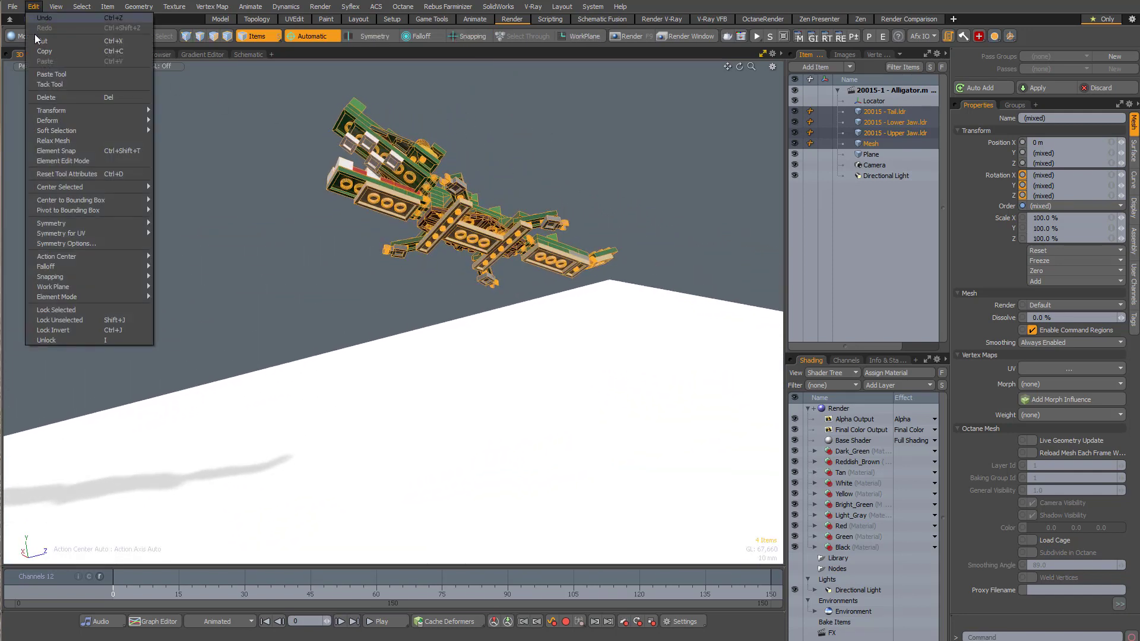
{"action": "mouse_move", "coordinate": [71, 200]}
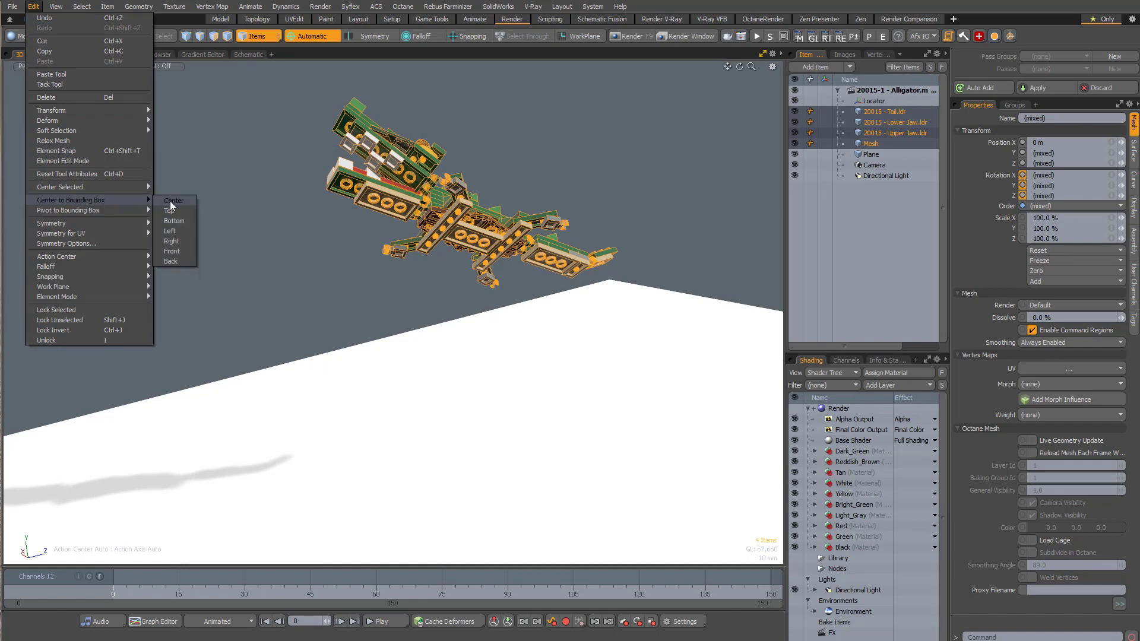
{"action": "left_click", "coordinate": [173, 202]}
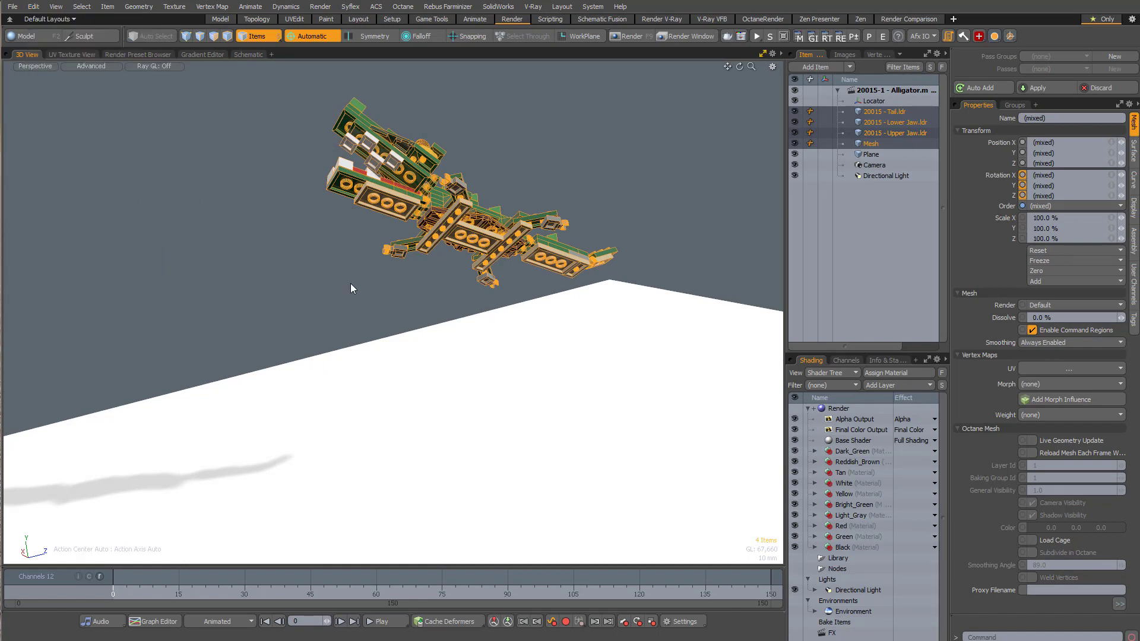
Step: Set Show Centers to All in the 3D Viewport Properties Visibility tab
{"action": "key", "text": "o"}
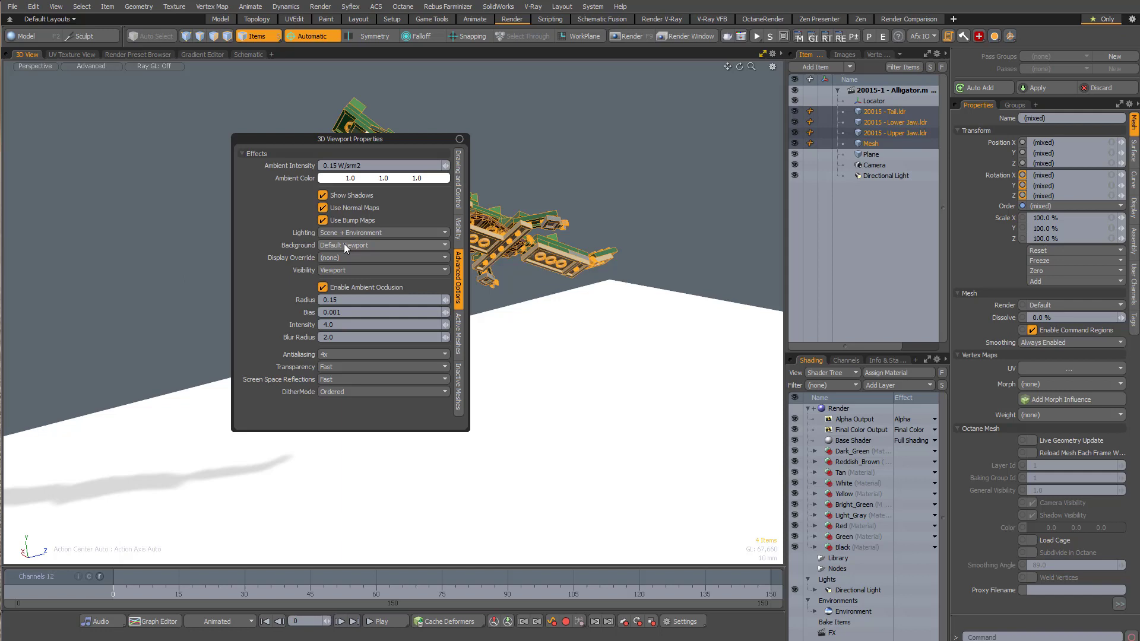
{"action": "left_click", "coordinate": [455, 185]}
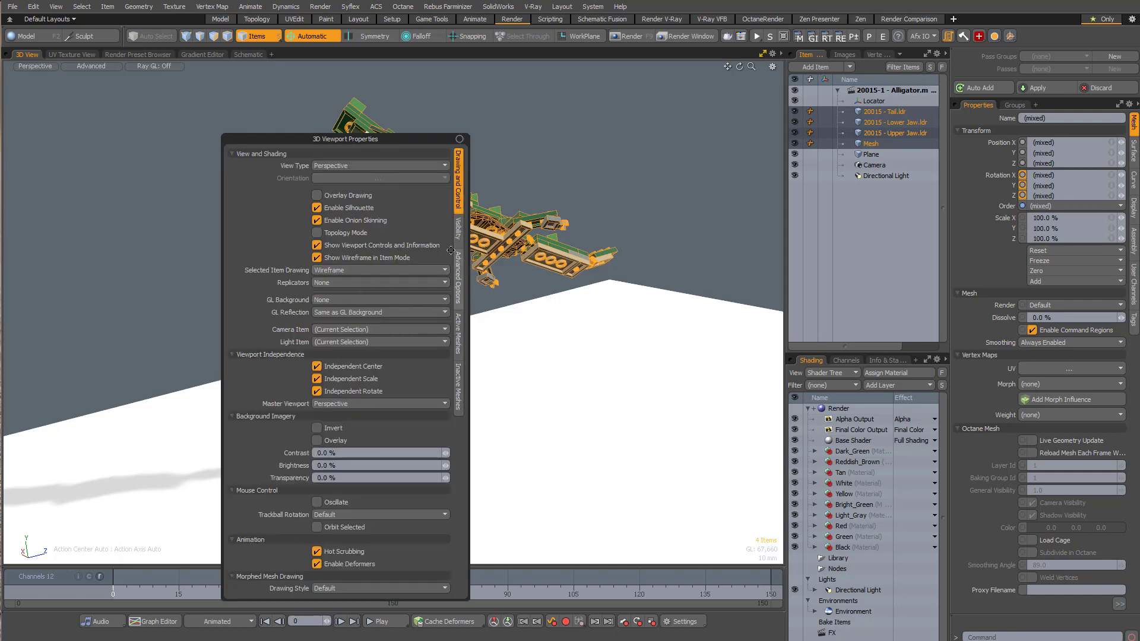
{"action": "left_click", "coordinate": [458, 229]}
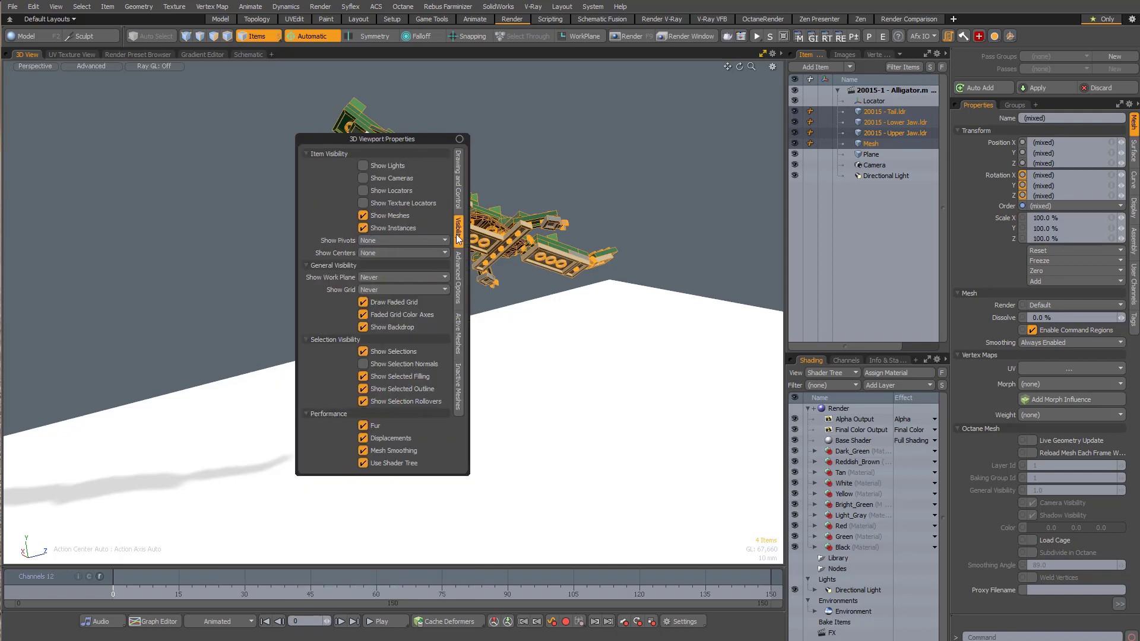
{"action": "left_click", "coordinate": [380, 264]}
{"action": "left_click_drag", "start_coordinate": [522, 136], "coordinate": [356, 294], "text": "alt"}
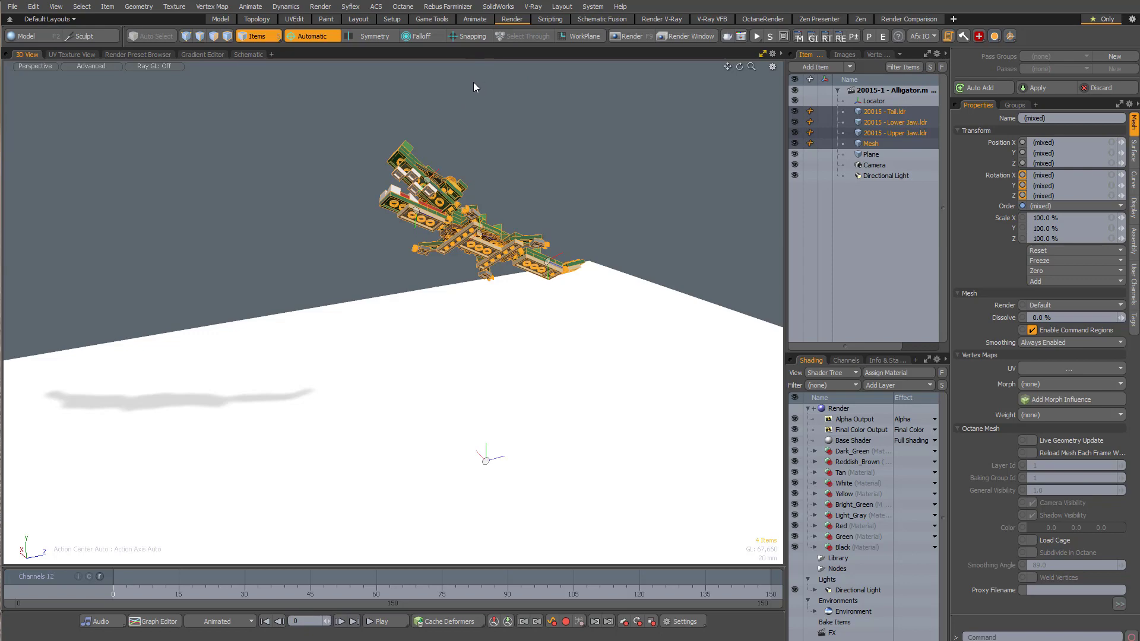
Step: Make the selected parts a compound rigid body and bring Mesh and Upper Jaw into the Schematic
{"action": "left_click", "coordinate": [390, 20]}
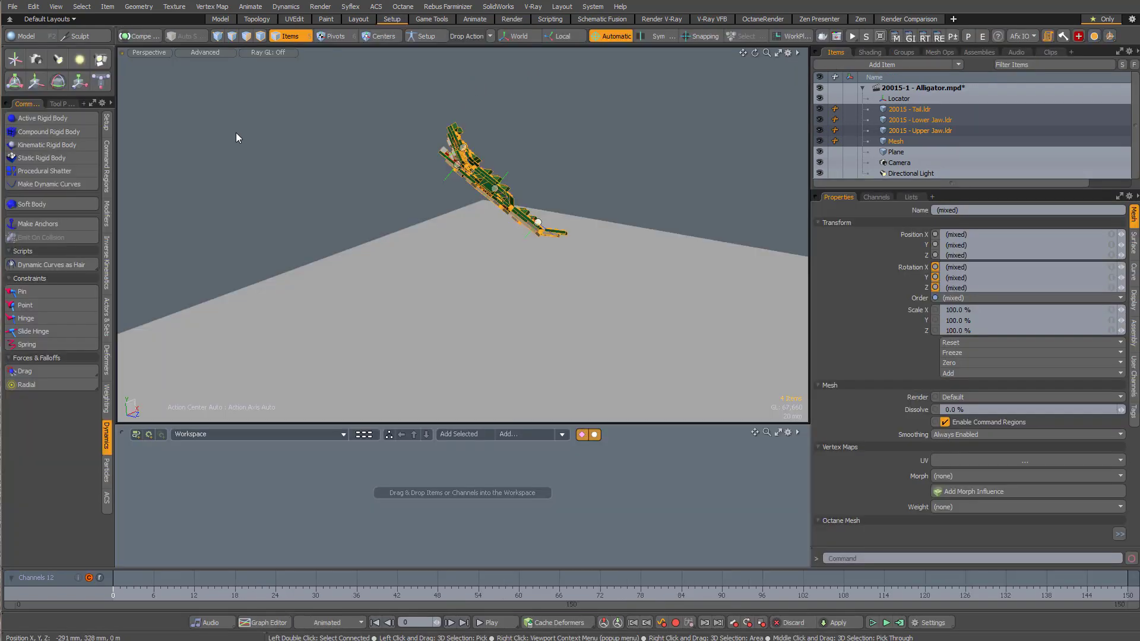
{"action": "left_click", "coordinate": [66, 131]}
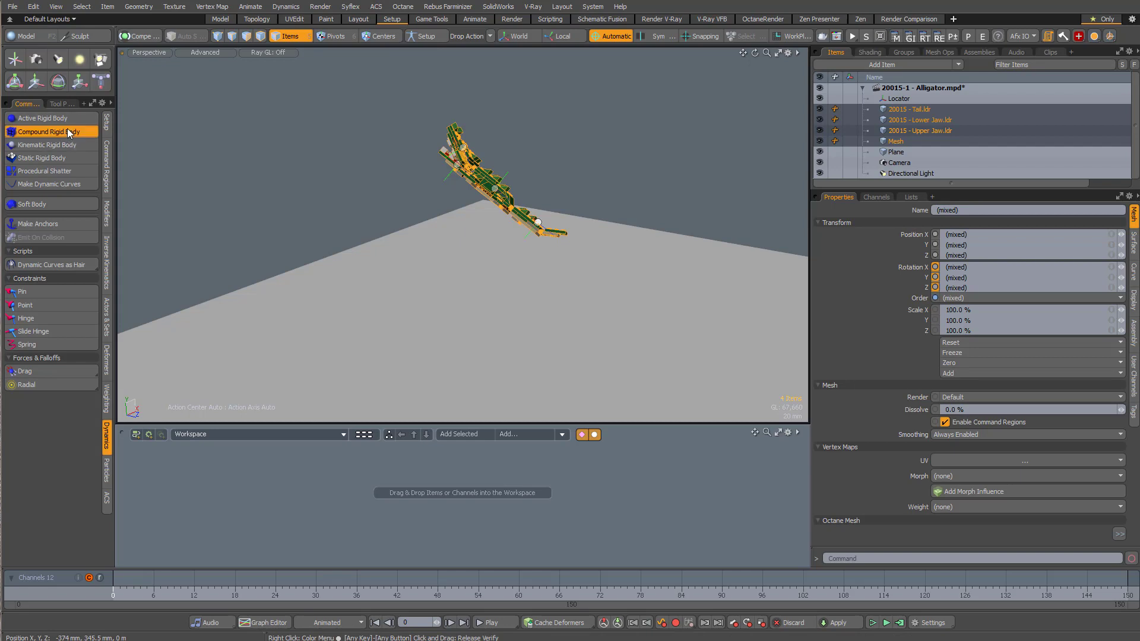
{"action": "left_click", "coordinate": [893, 141]}
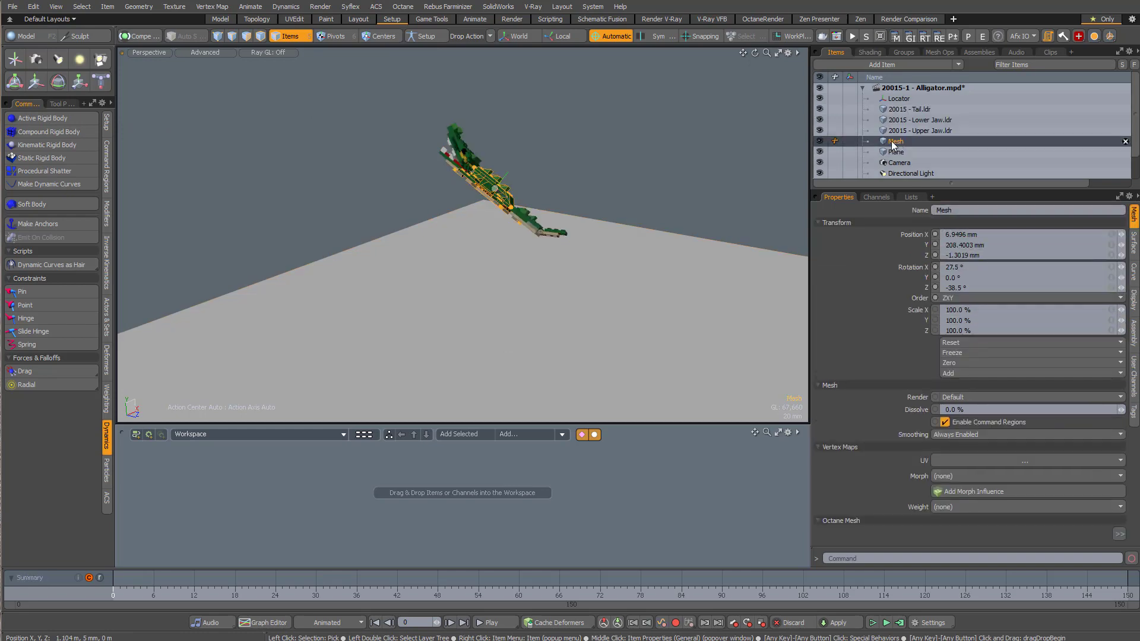
{"action": "left_click_drag", "start_coordinate": [864, 158], "coordinate": [466, 501]}
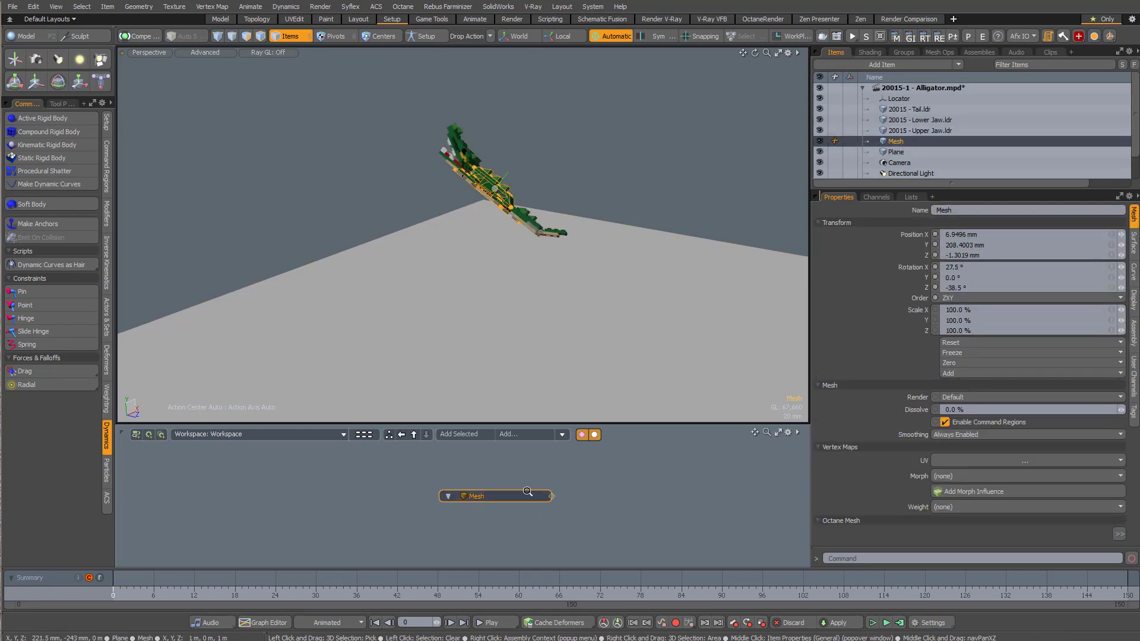
{"action": "left_click", "coordinate": [555, 493], "text": "ctrl+alt"}
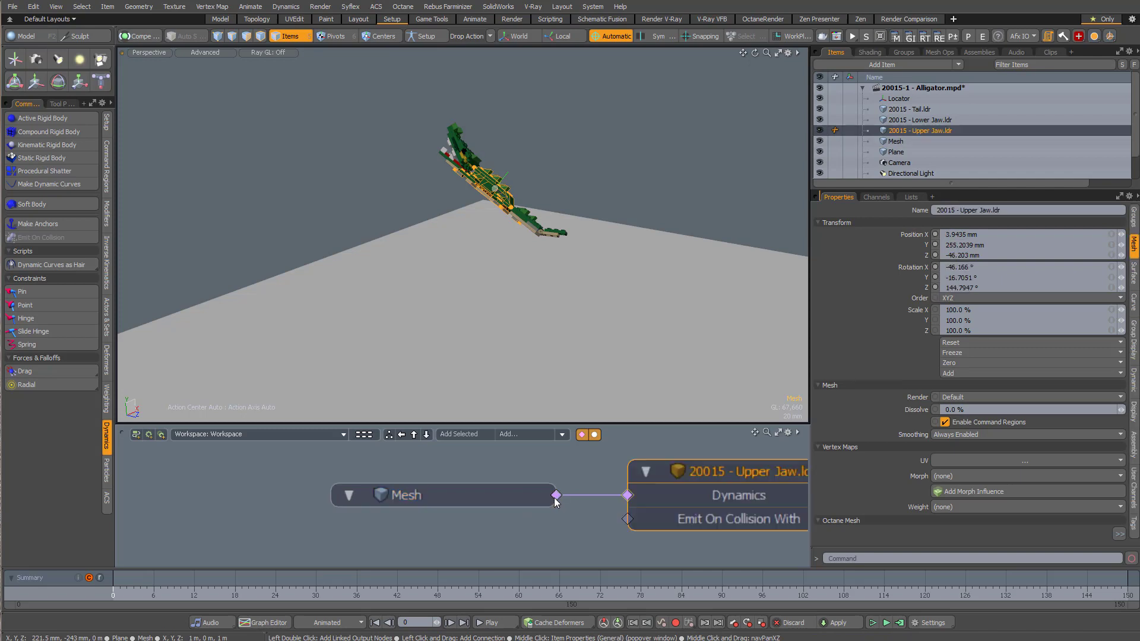
{"action": "key", "text": "a"}
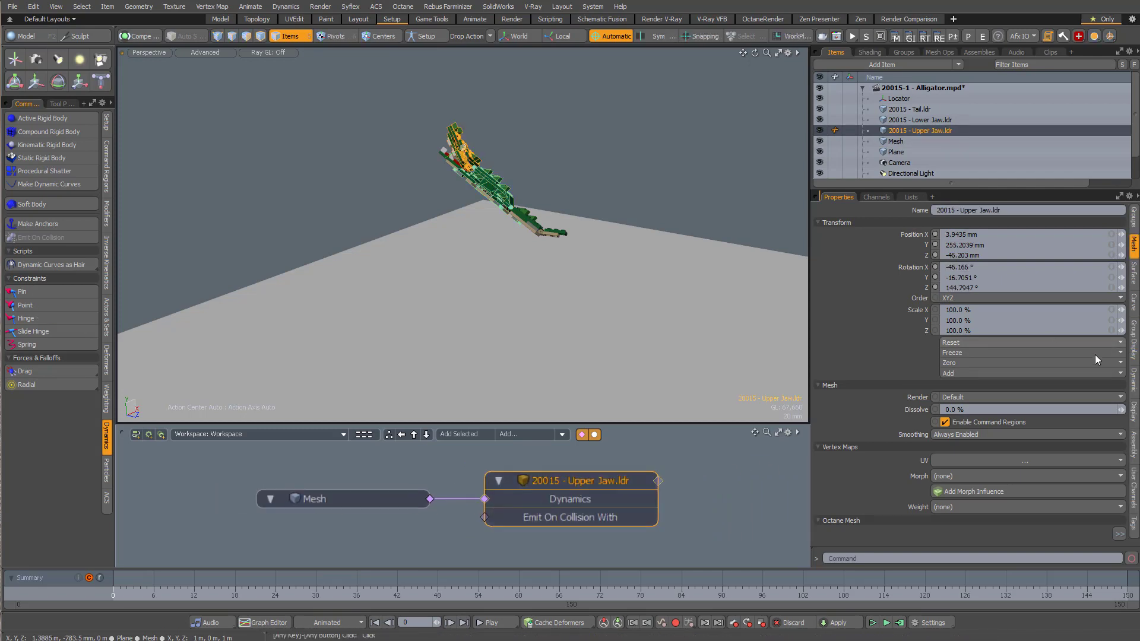
Step: Add the dynamics solver node linked to Upper Jaw and show the rigid body settings
{"action": "left_click", "coordinate": [1134, 386]}
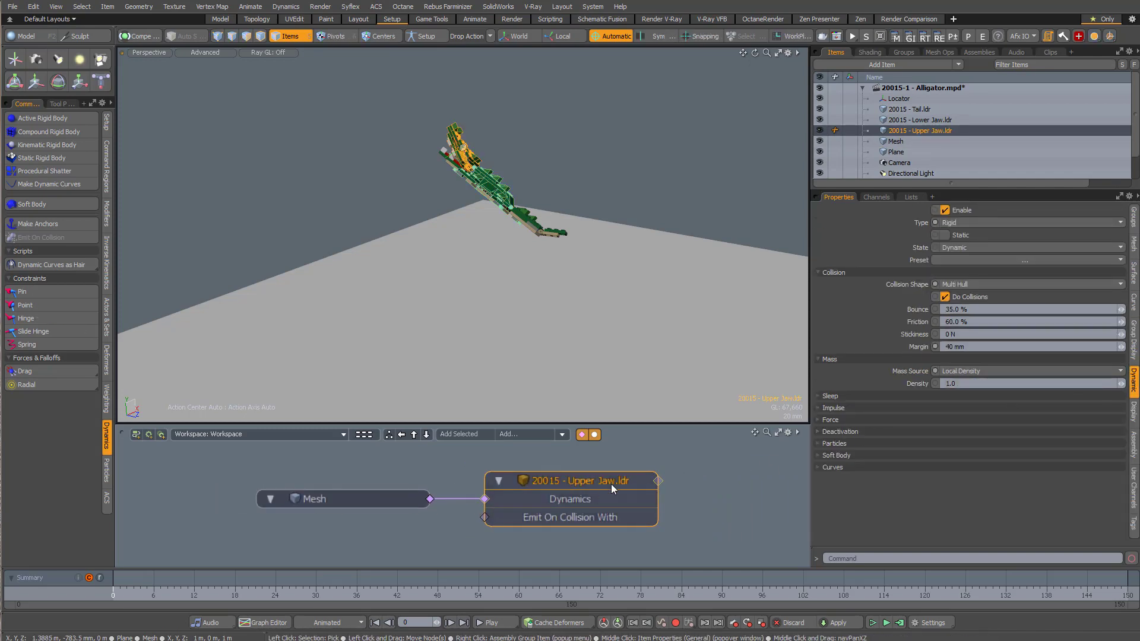
{"action": "middle_click_drag", "start_coordinate": [642, 473], "coordinate": [587, 472]}
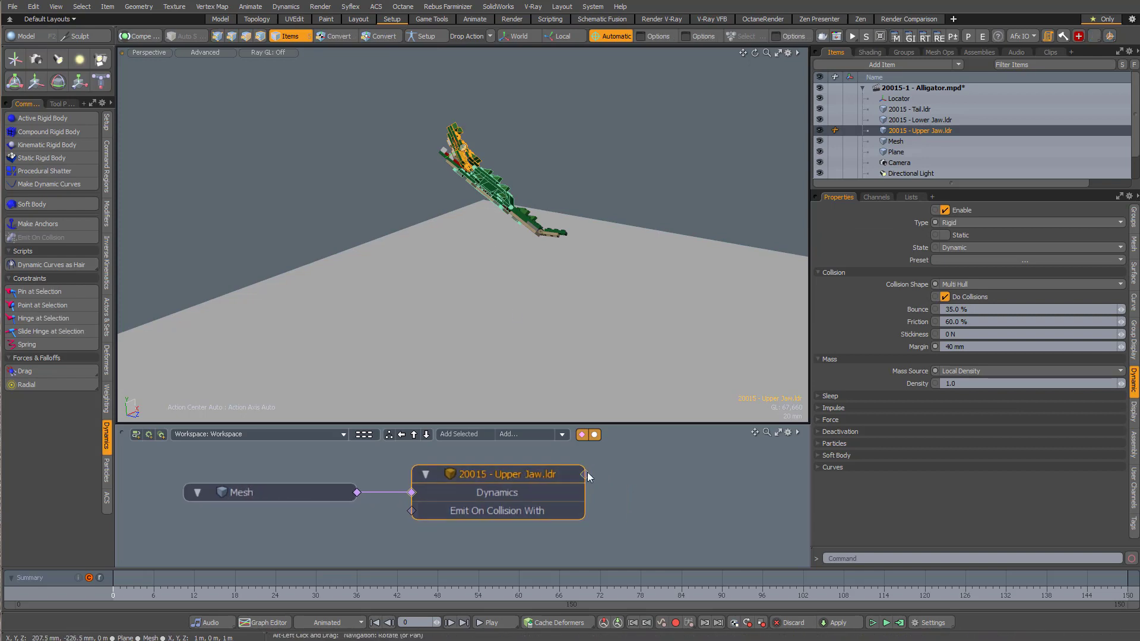
{"action": "left_click", "coordinate": [586, 475]}
{"action": "left_click_drag", "start_coordinate": [707, 455], "coordinate": [727, 460]}
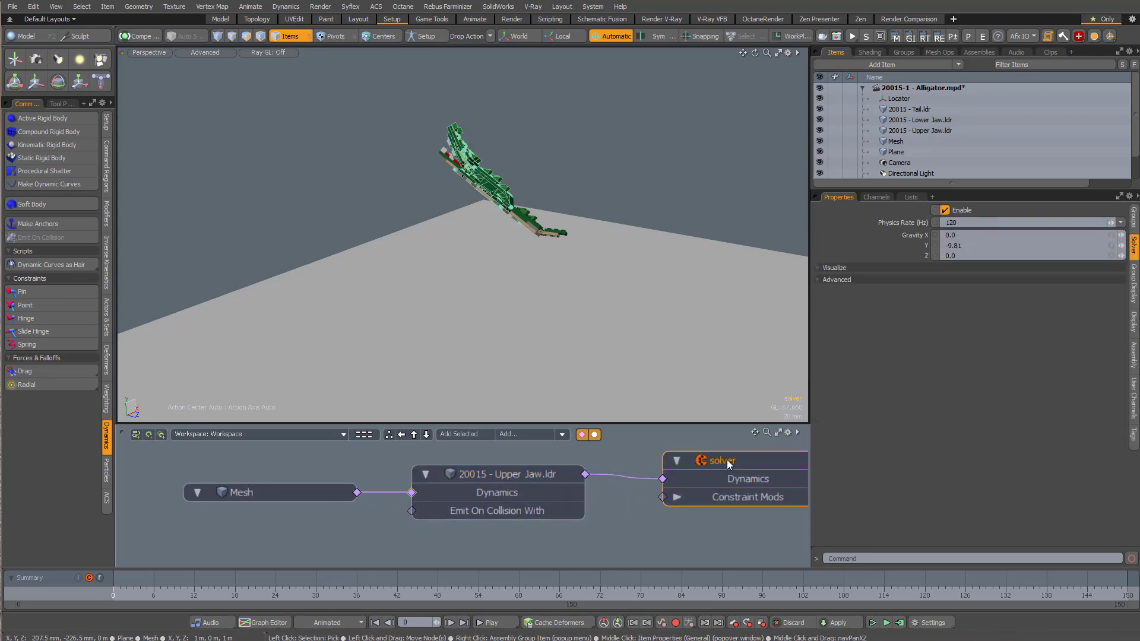
{"action": "scroll", "coordinate": [614, 490], "scroll_direction": "down", "scroll_amount": 3}
{"action": "scroll", "coordinate": [518, 491], "scroll_direction": "up", "scroll_amount": 2}
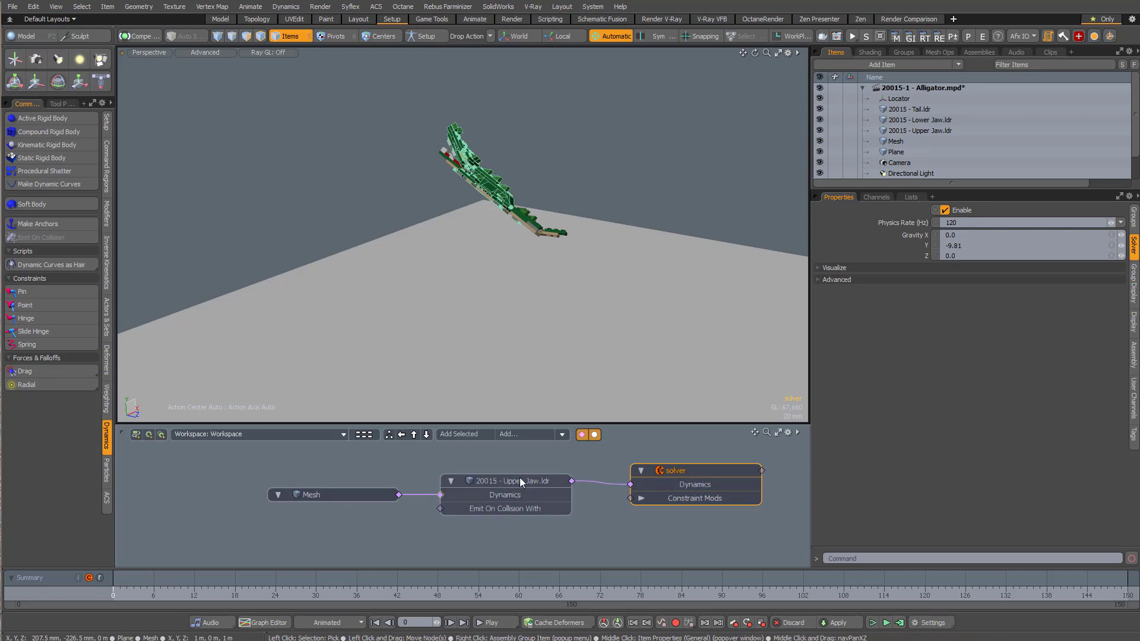
Step: Link Lower Jaw and Tail into the Upper Jaw's compound rigid body node and tidy the nodes
{"action": "left_click", "coordinate": [520, 482]}
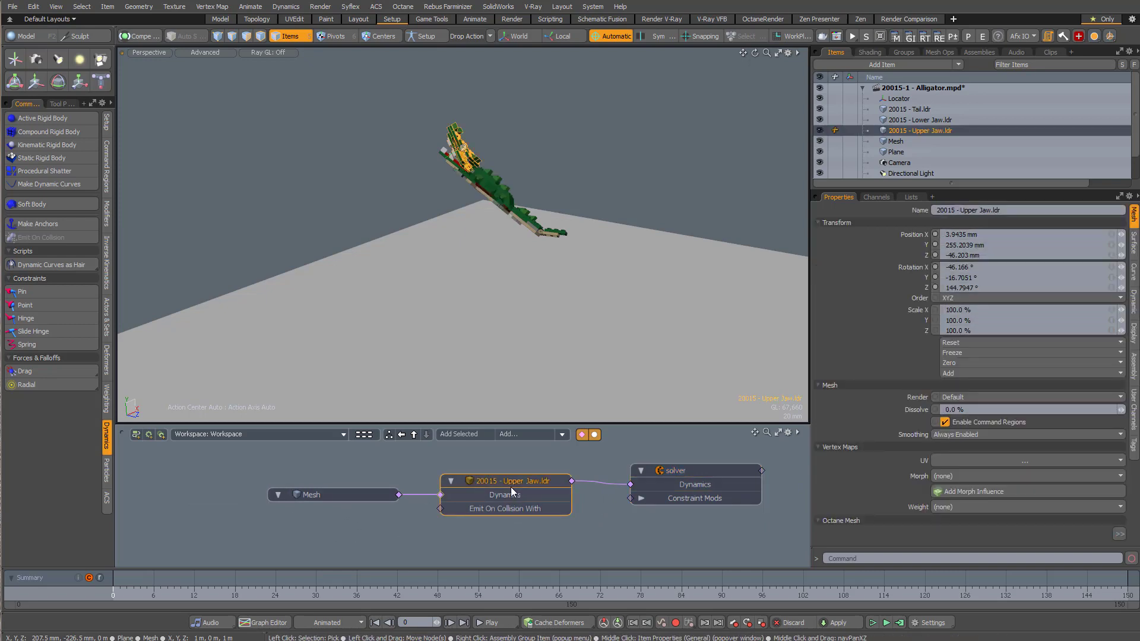
{"action": "left_click_drag", "start_coordinate": [344, 498], "coordinate": [335, 531]}
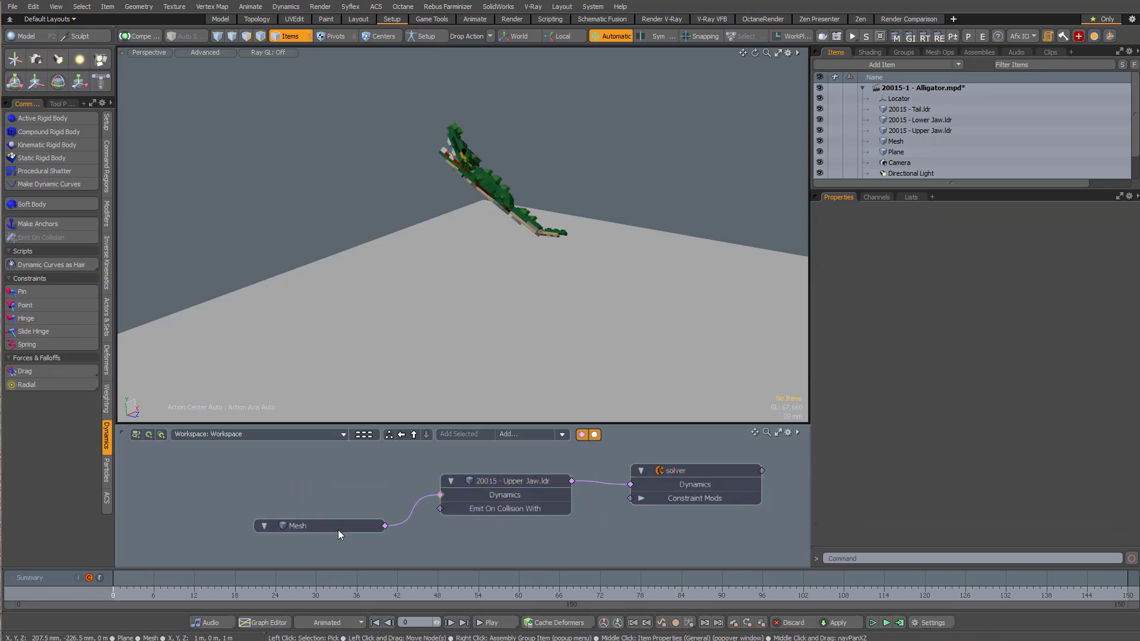
{"action": "double_click", "coordinate": [440, 496]}
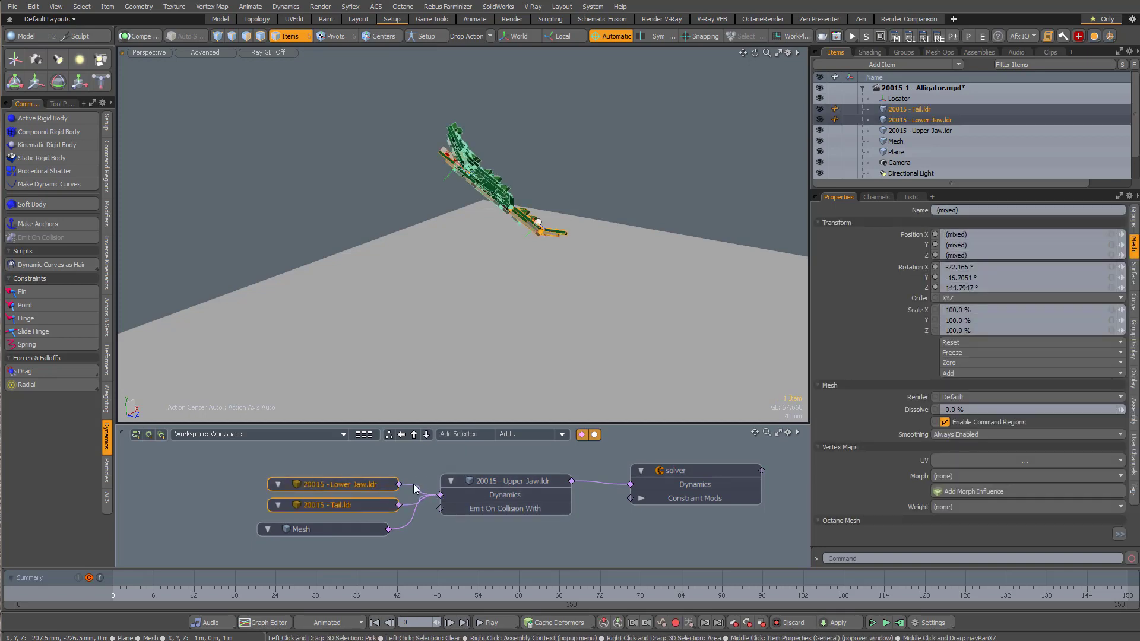
{"action": "left_click", "coordinate": [371, 473]}
{"action": "left_click_drag", "start_coordinate": [364, 487], "coordinate": [330, 500]}
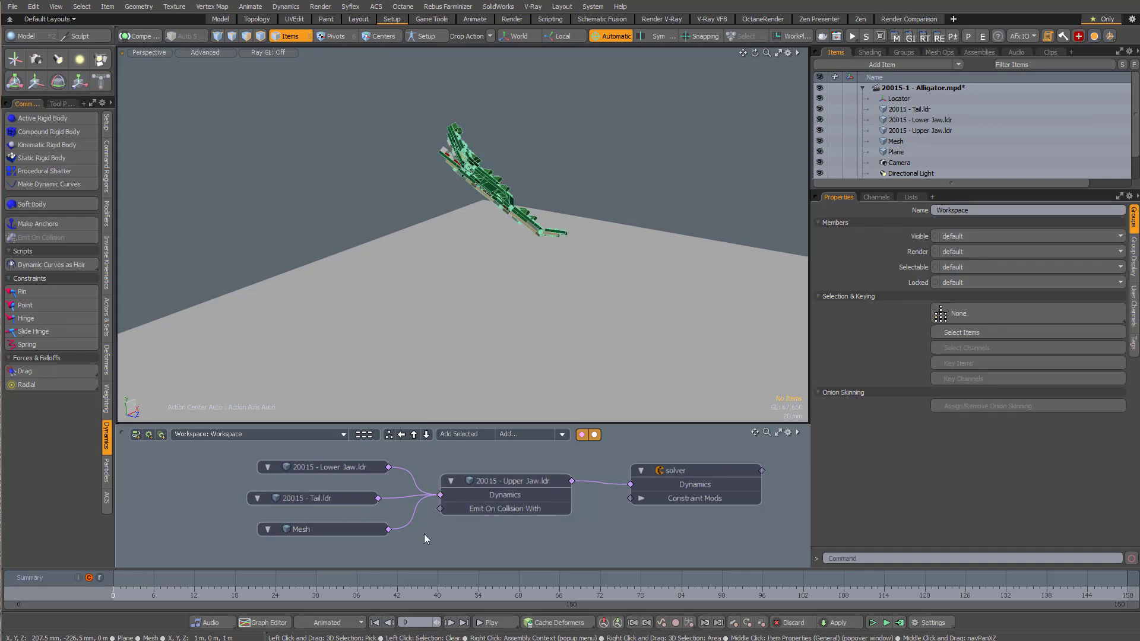
Step: Check the Upper Jaw, Lower Jaw, Tail and Mesh nodes' dynamics settings
{"action": "left_click", "coordinate": [500, 485]}
{"action": "scroll", "coordinate": [503, 490], "scroll_direction": "down", "scroll_amount": 1}
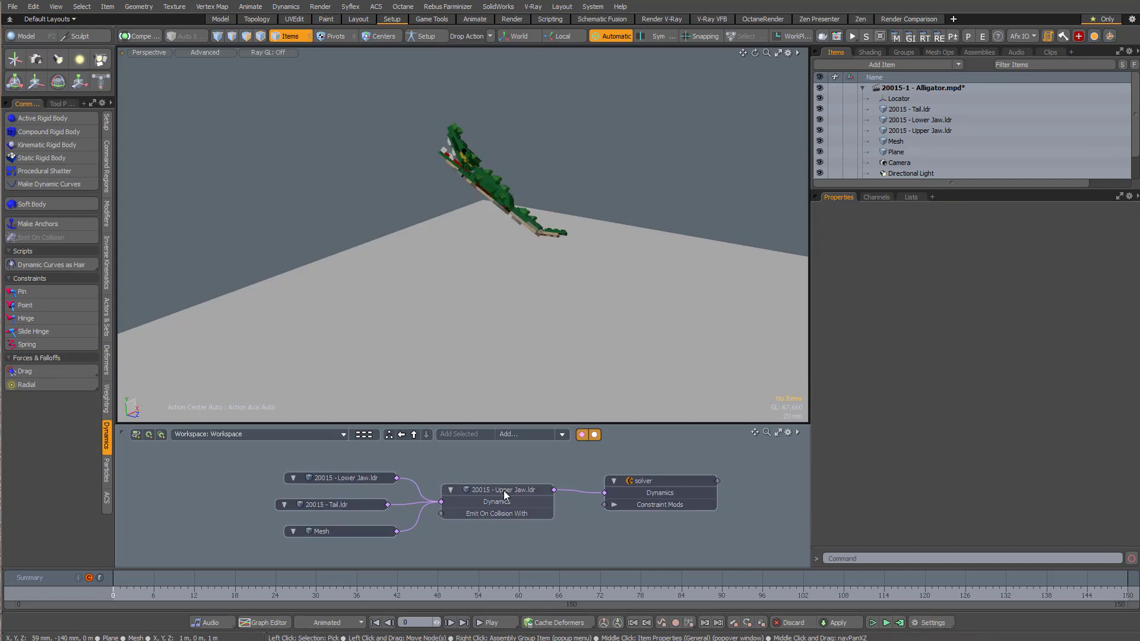
{"action": "left_click", "coordinate": [503, 491]}
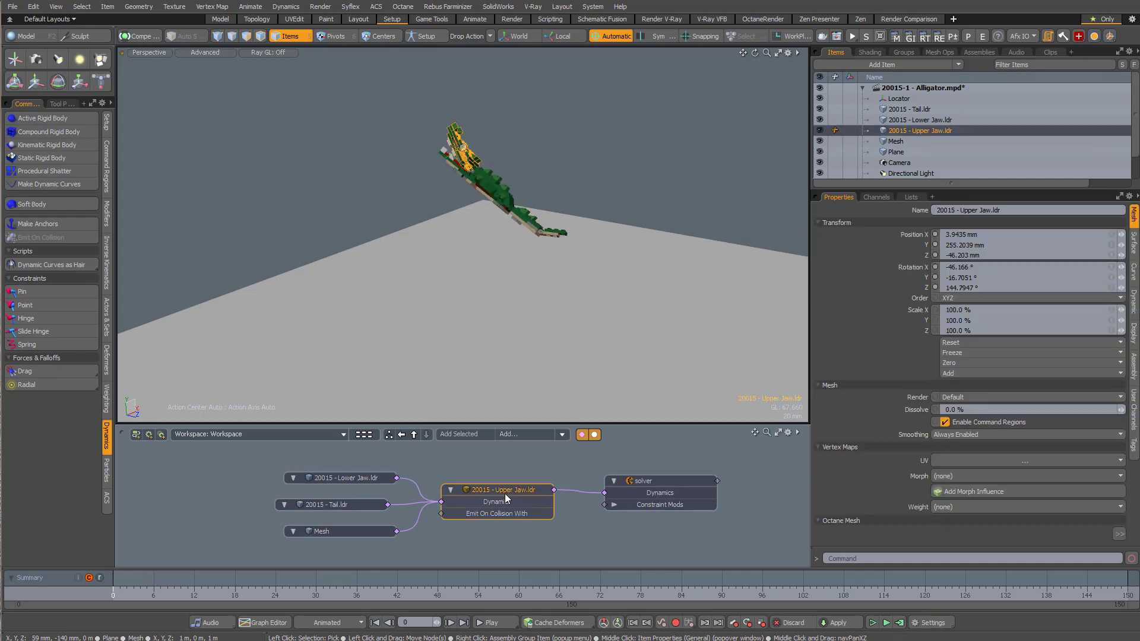
{"action": "left_click", "coordinate": [367, 479]}
{"action": "left_click", "coordinate": [353, 504], "text": "shift"}
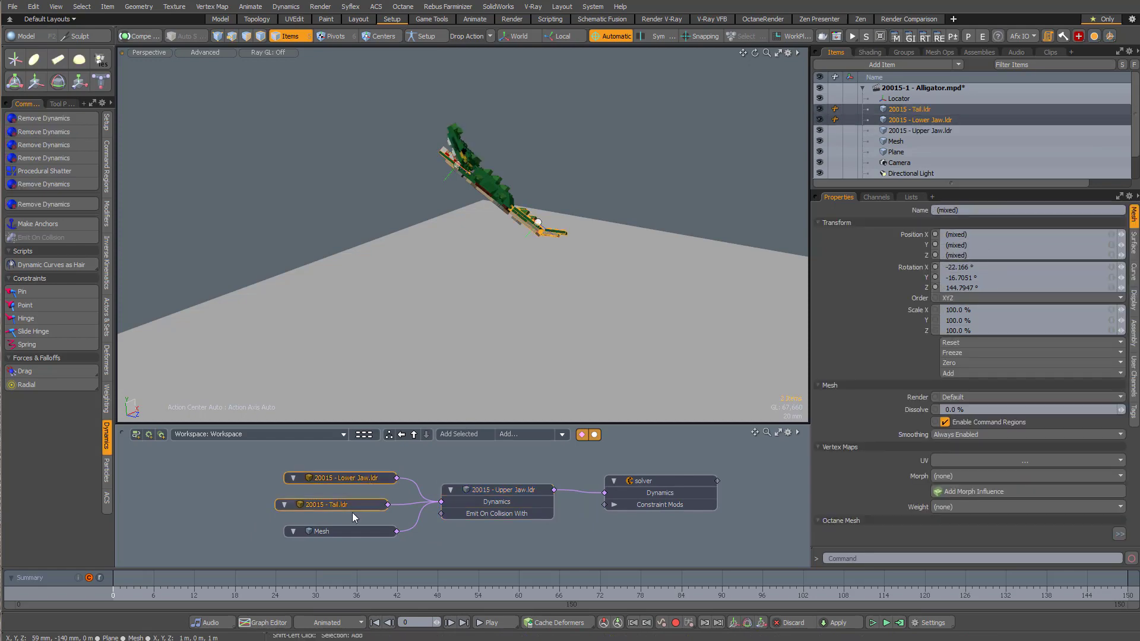
{"action": "left_click", "coordinate": [499, 503]}
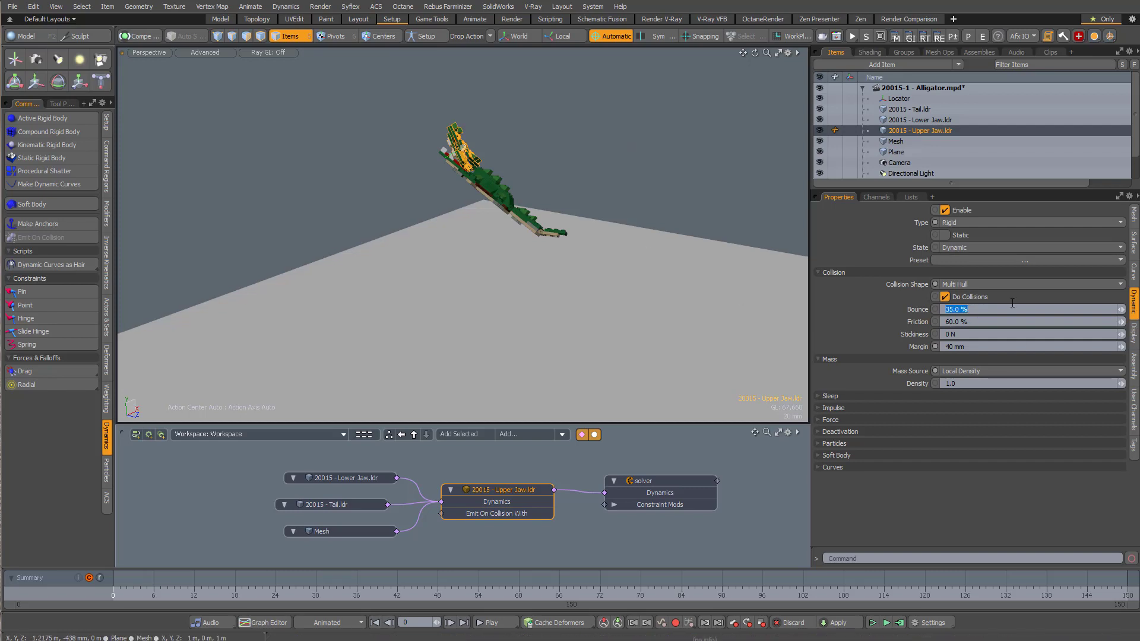
Step: Select the ground Plane and make it a static rigid body
{"action": "left_click_drag", "start_coordinate": [588, 257], "coordinate": [555, 295], "text": "alt"}
{"action": "left_click", "coordinate": [554, 295]}
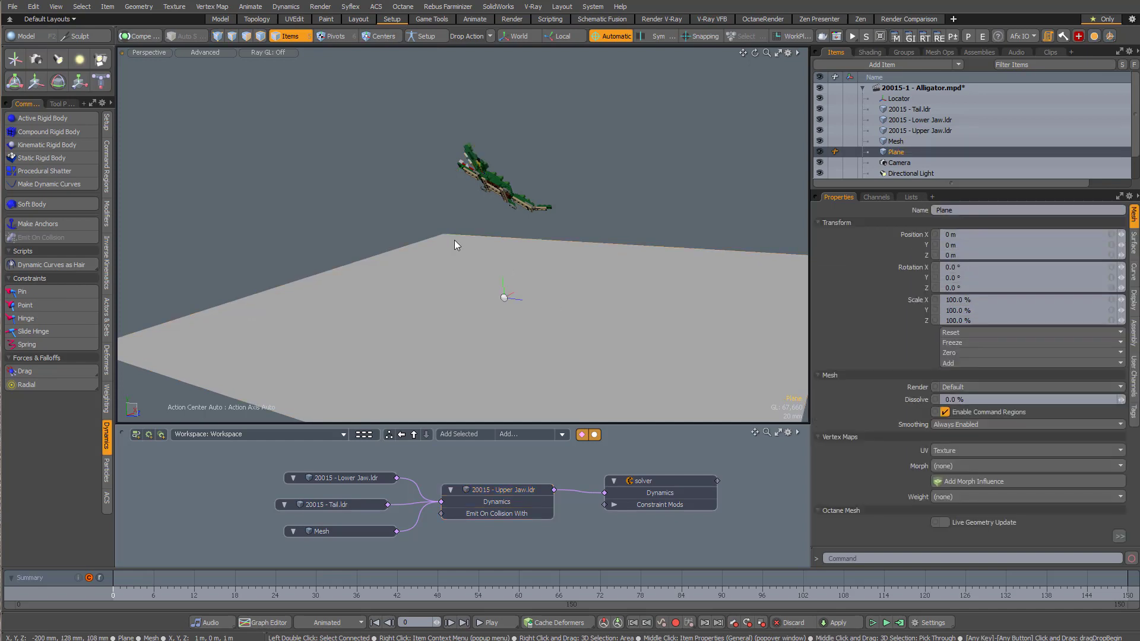
{"action": "left_click", "coordinate": [57, 159]}
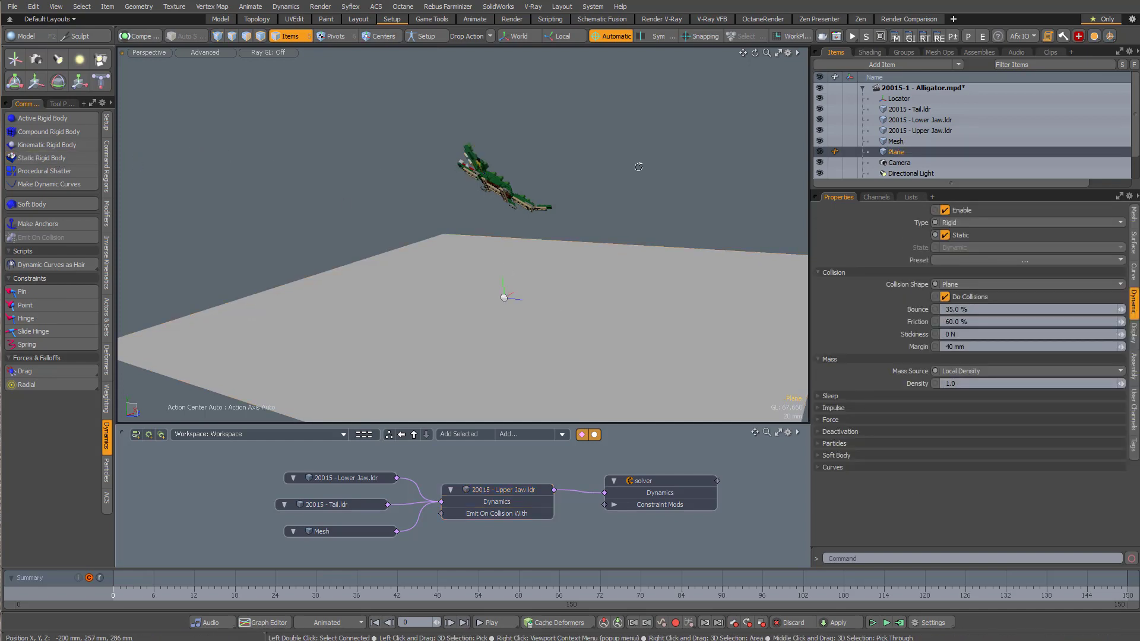
{"action": "left_click_drag", "start_coordinate": [639, 167], "coordinate": [658, 169], "text": "alt"}
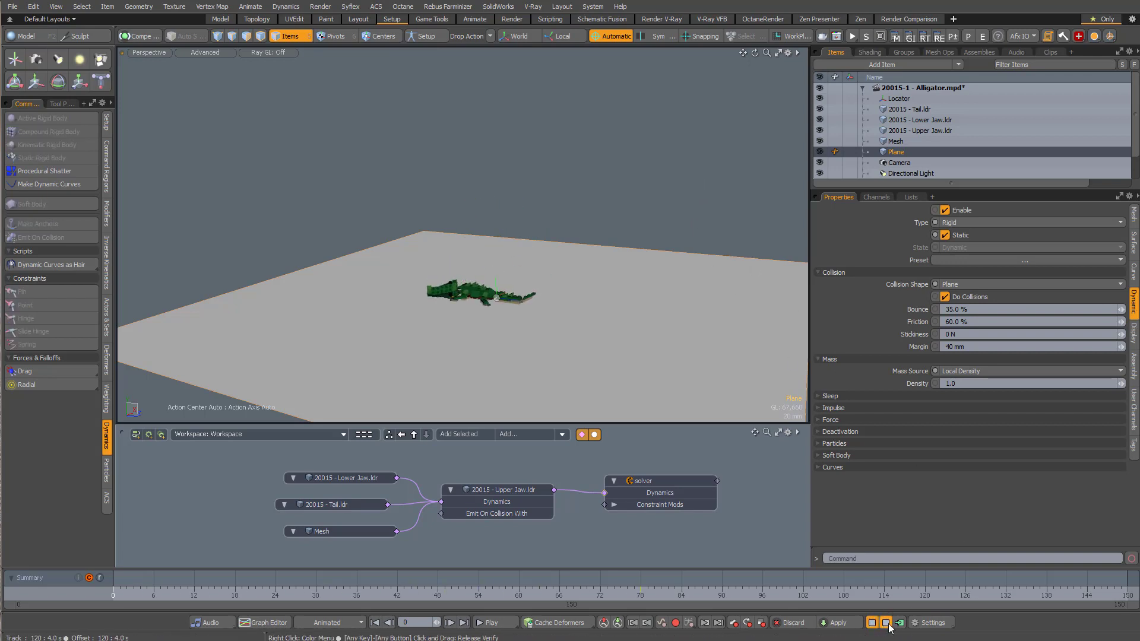
Step: Set Friction to 5% on the Plane and Upper Jaw.ldr, then play the simulation
{"action": "left_click", "coordinate": [974, 322]}
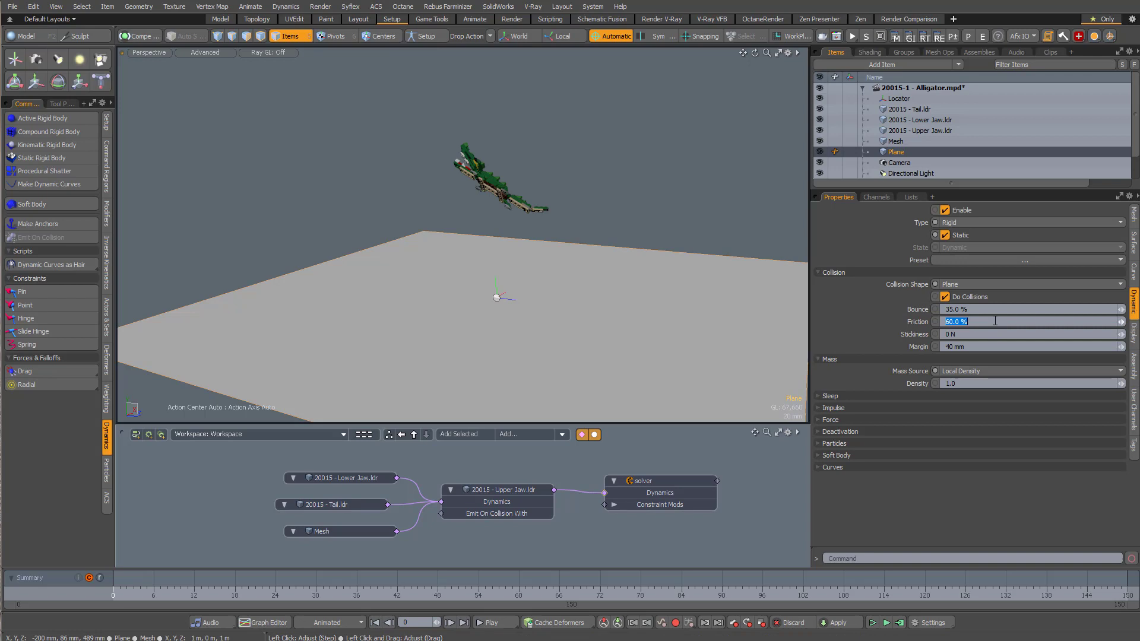
{"action": "type", "text": "5"}
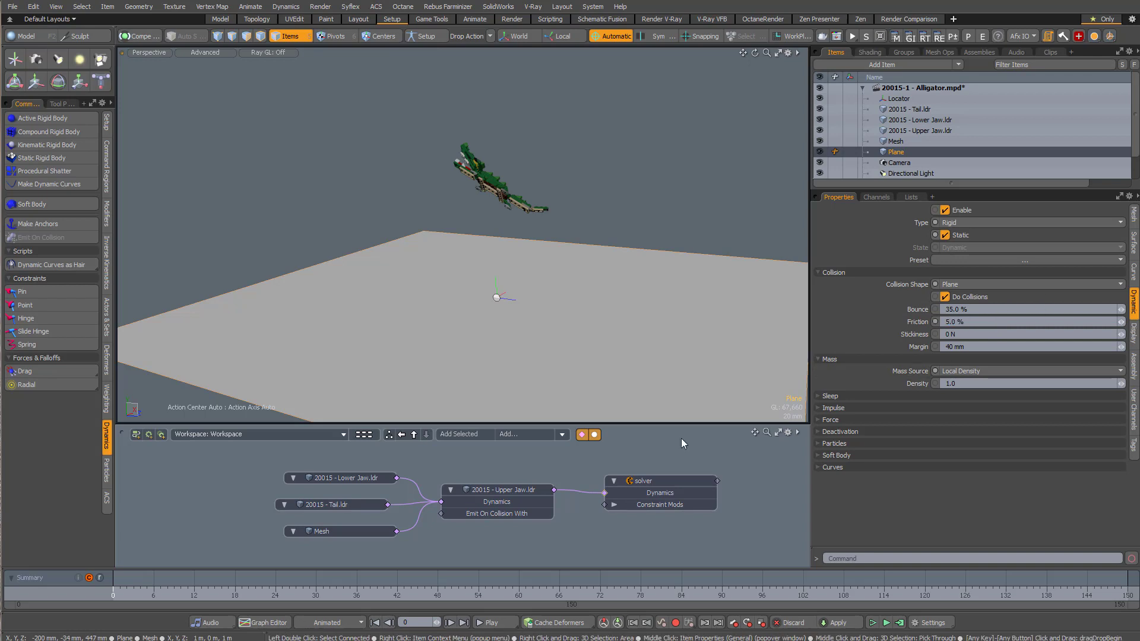
{"action": "left_click", "coordinate": [517, 489]}
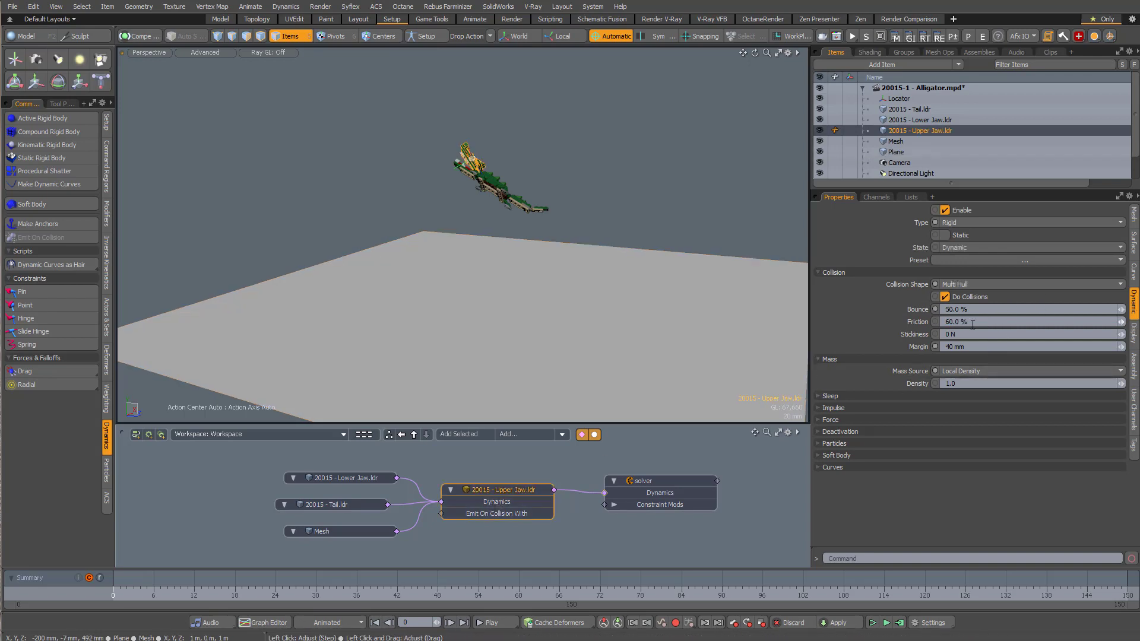
{"action": "type", "text": "5"}
{"action": "key", "text": "Return"}
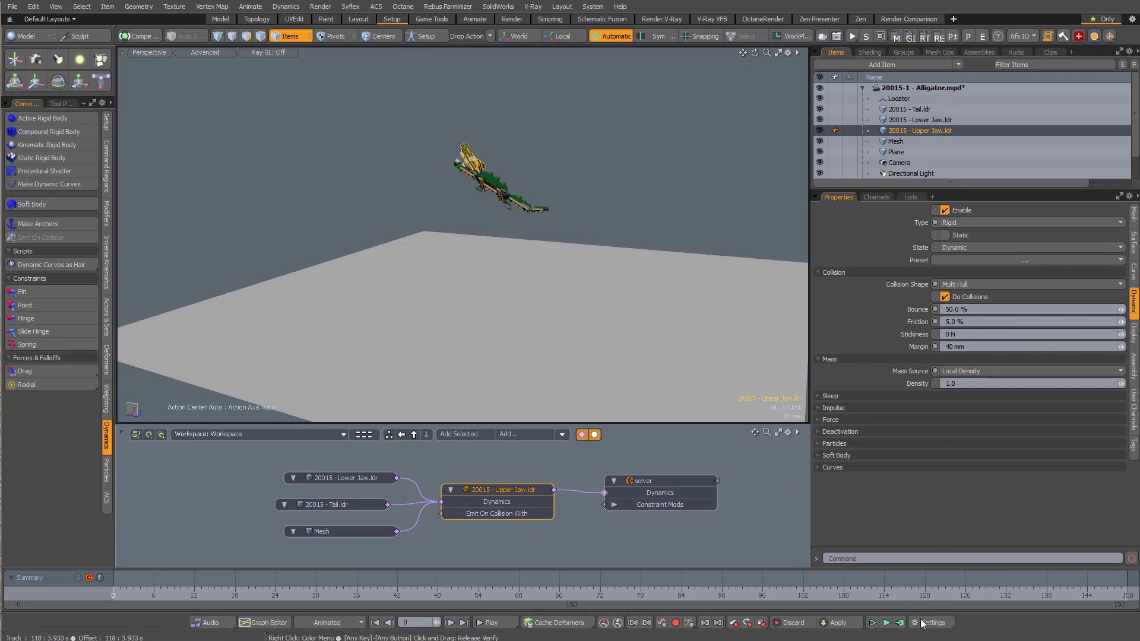
{"action": "left_click", "coordinate": [887, 623]}
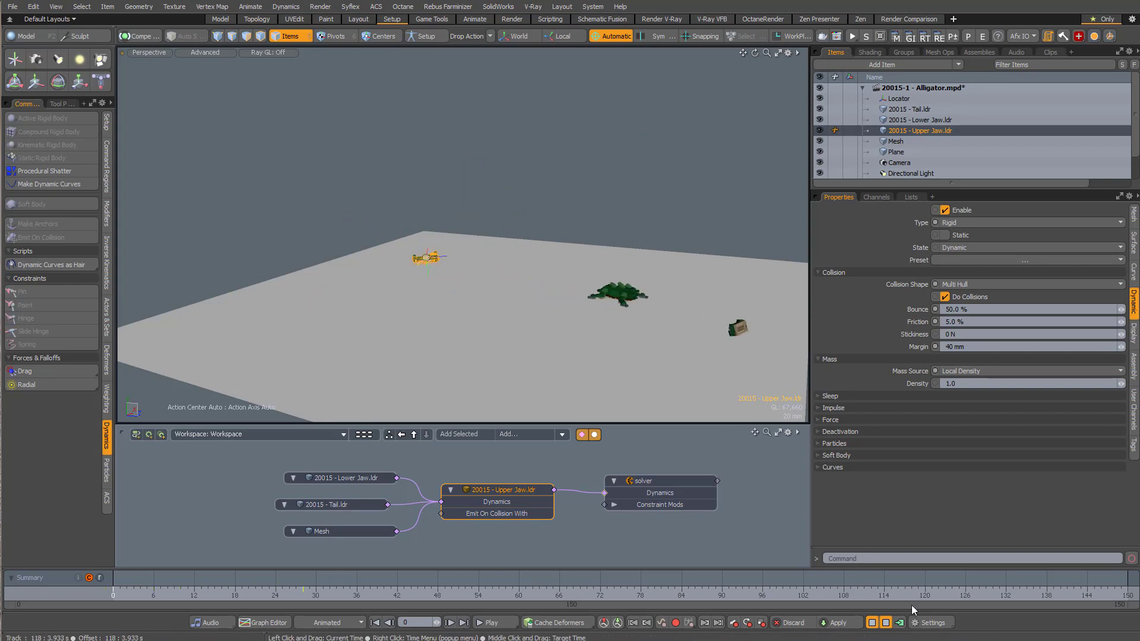
Step: Compute the simulation over frames 0–150 and scrub the timeline to review the scattered pieces
{"action": "left_click", "coordinate": [901, 623]}
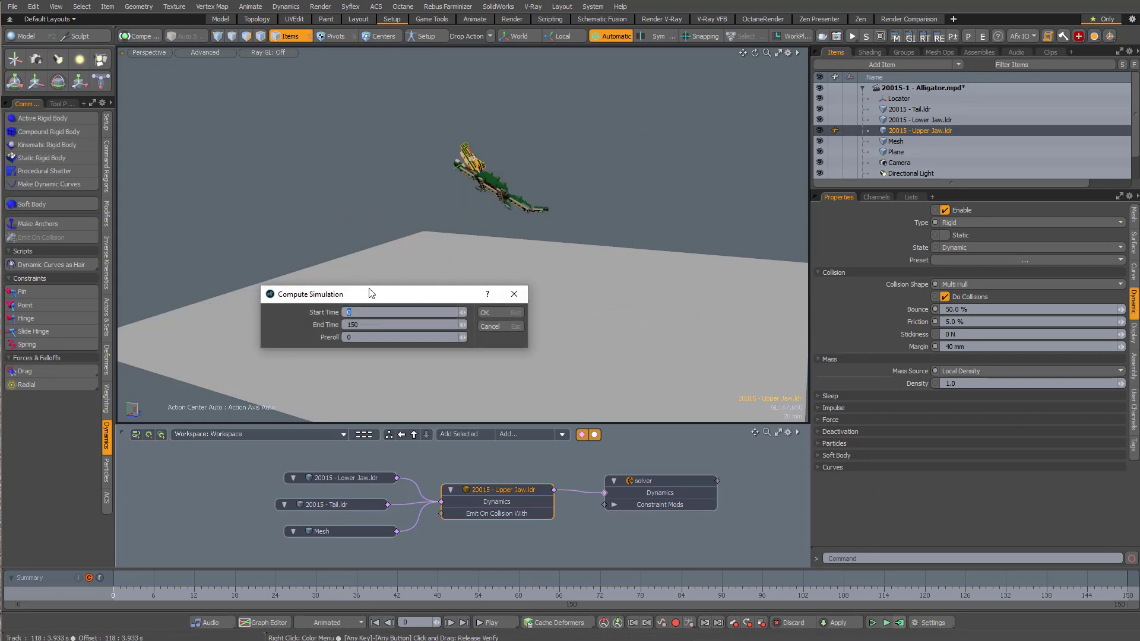
{"action": "left_click", "coordinate": [504, 315]}
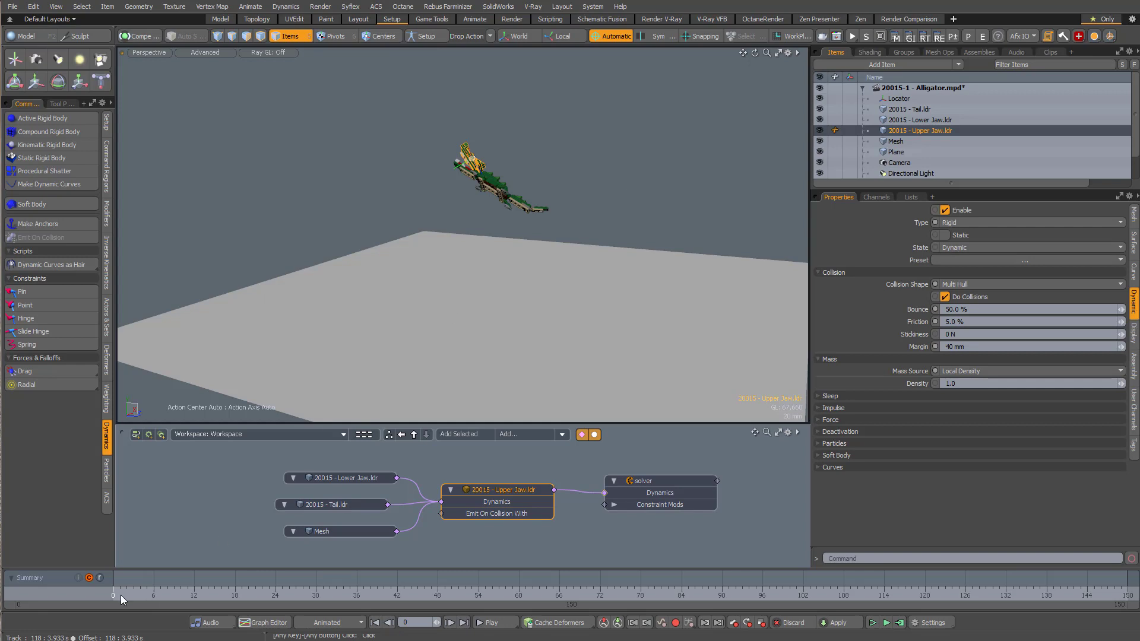
{"action": "left_click_drag", "start_coordinate": [120, 595], "coordinate": [194, 595]}
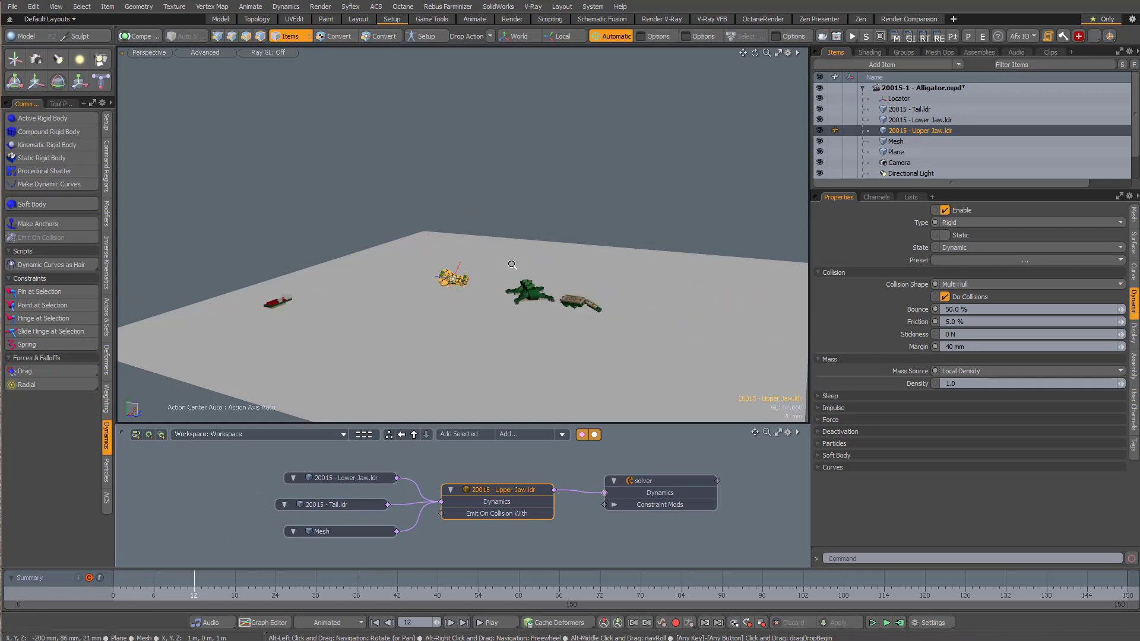
{"action": "scroll", "coordinate": [512, 264], "scroll_direction": "up", "scroll_amount": 8}
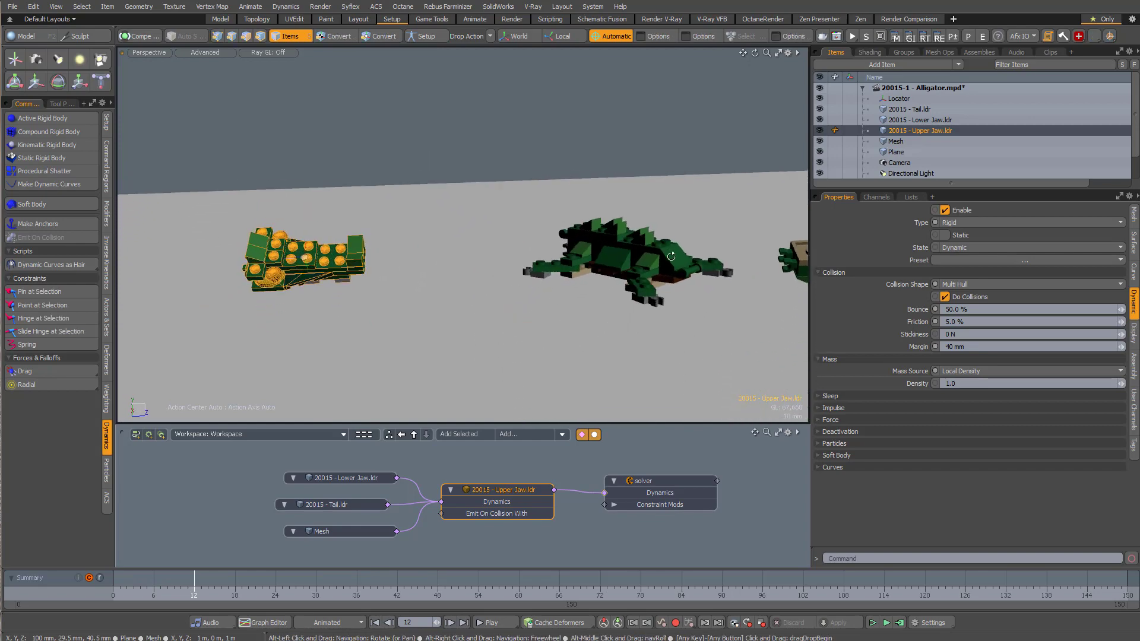
{"action": "scroll", "coordinate": [671, 256], "scroll_direction": "up", "scroll_amount": 2}
{"action": "left_click_drag", "start_coordinate": [194, 595], "coordinate": [167, 595]}
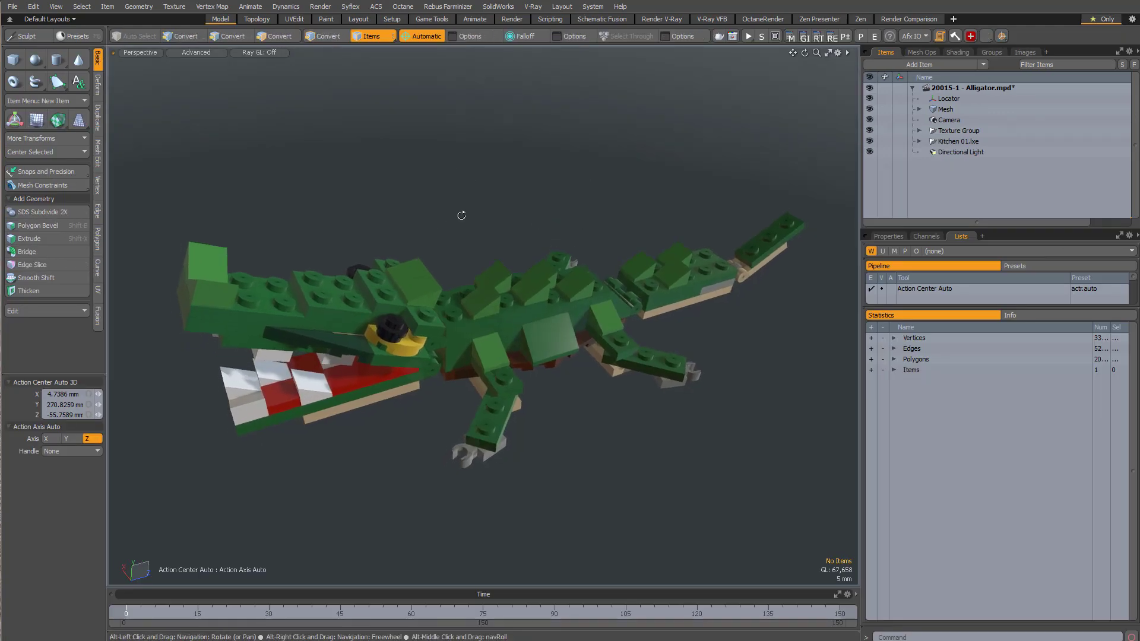
Step: Select the upper jaw, then in Polygons mode lasso-select the left stud's side faces
{"action": "left_click_drag", "start_coordinate": [461, 215], "coordinate": [329, 287], "text": "alt"}
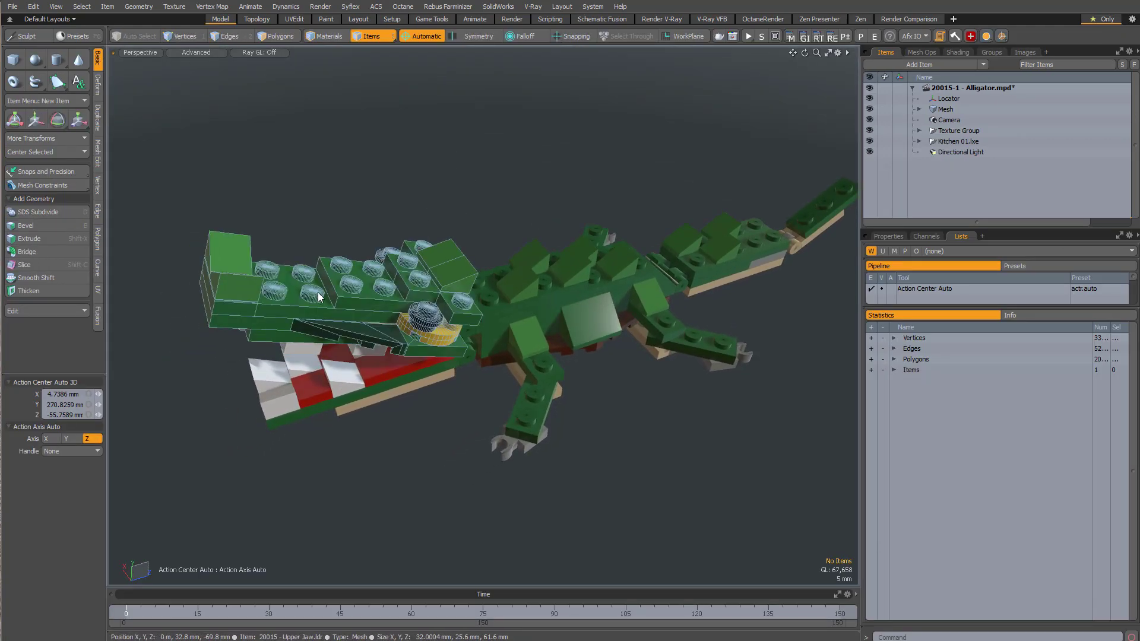
{"action": "left_click", "coordinate": [319, 297]}
{"action": "left_click_drag", "start_coordinate": [305, 219], "coordinate": [409, 166], "text": "ctrl+alt"}
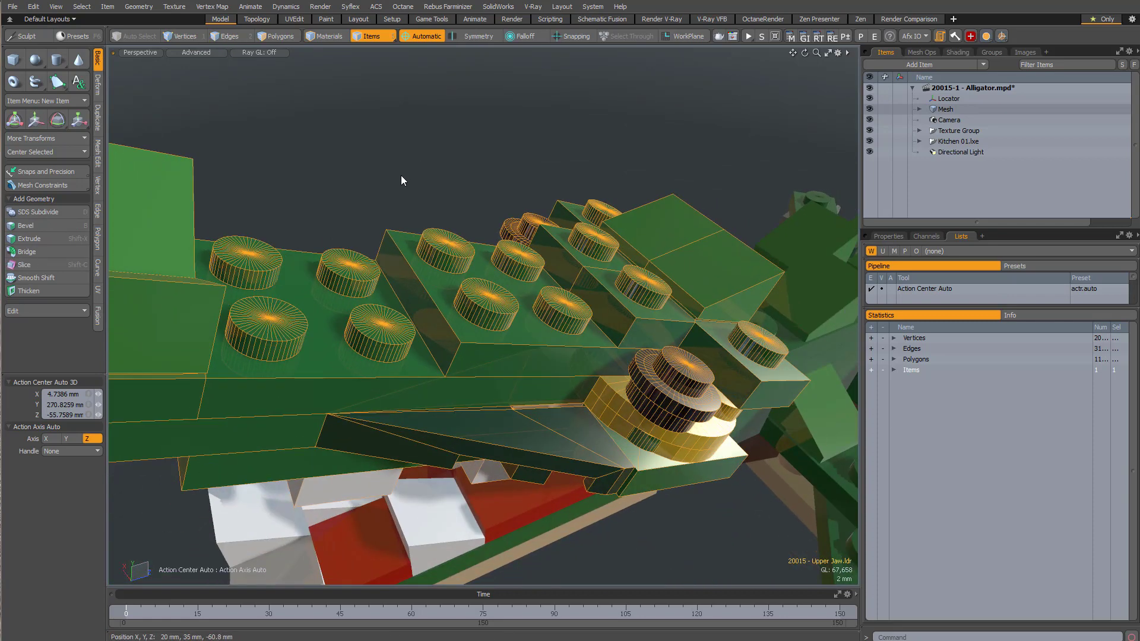
{"action": "key", "text": "3"}
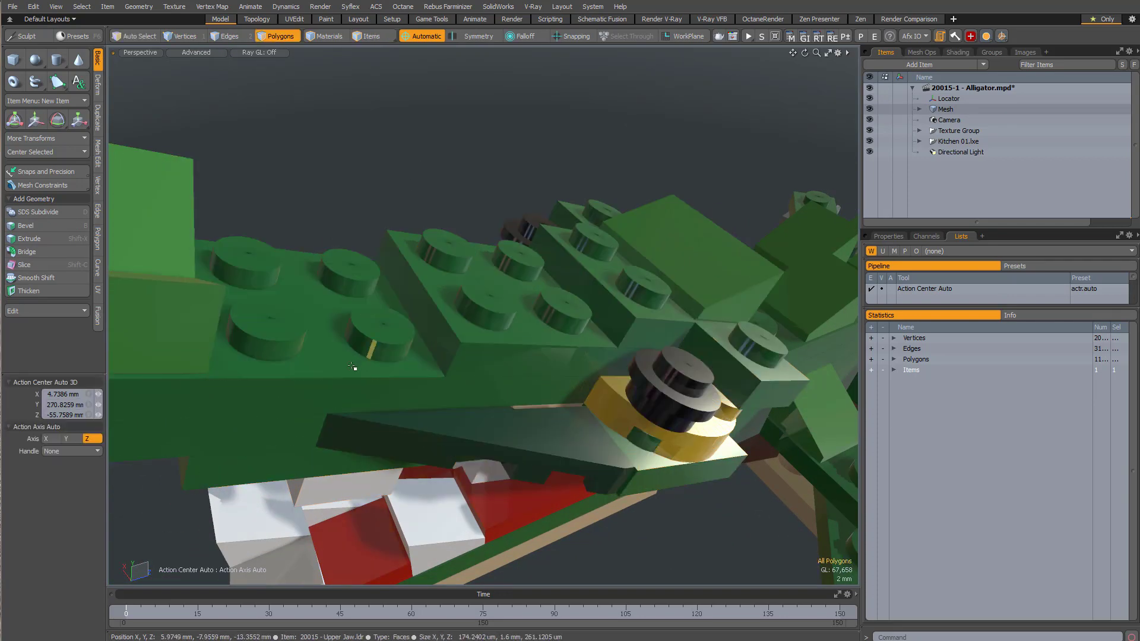
{"action": "double_click", "coordinate": [341, 381]}
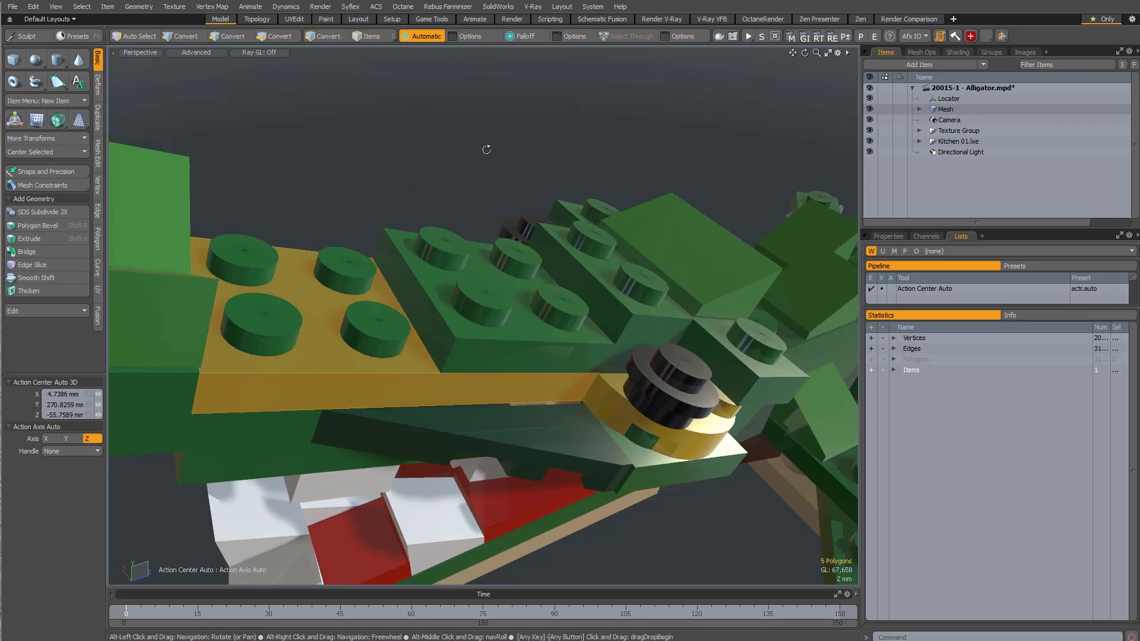
{"action": "left_click_drag", "start_coordinate": [486, 149], "coordinate": [473, 171], "text": "alt"}
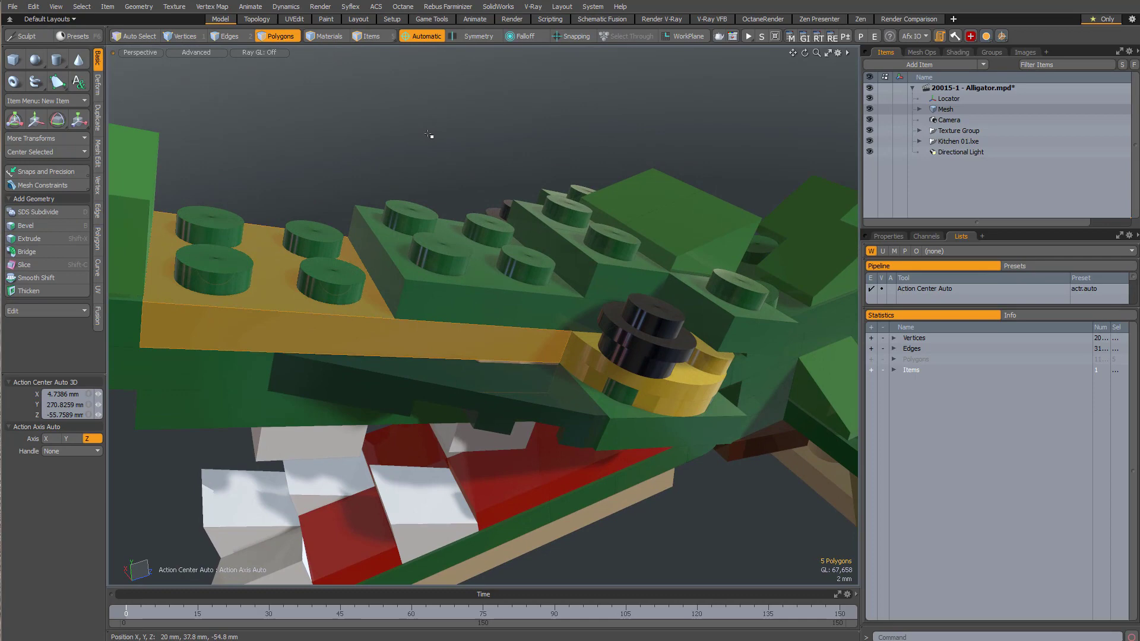
{"action": "left_click_drag", "start_coordinate": [218, 279], "coordinate": [402, 322]}
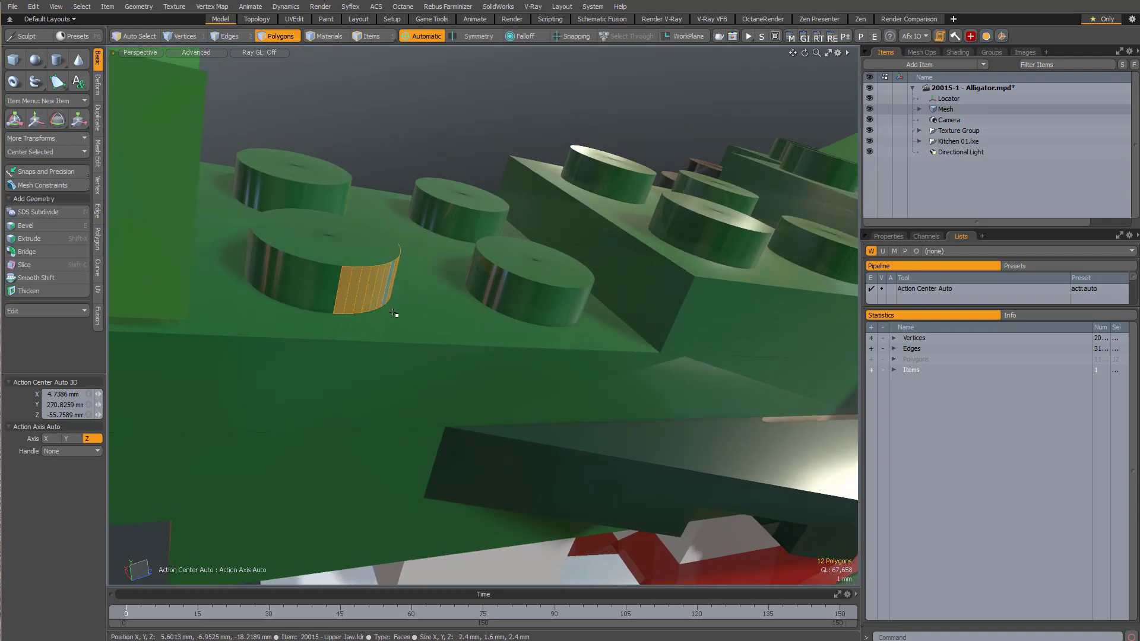
Step: Test-move the stud's side faces up and right, undo the move, then drop the tool and deselect
{"action": "key", "text": "w"}
{"action": "left_click_drag", "start_coordinate": [435, 181], "coordinate": [516, 95]}
{"action": "key", "text": "ctrl+z"}
{"action": "left_click_drag", "start_coordinate": [457, 228], "coordinate": [469, 142], "text": "ctrl+alt"}
{"action": "key", "text": "q"}
{"action": "left_click", "coordinate": [460, 141]}
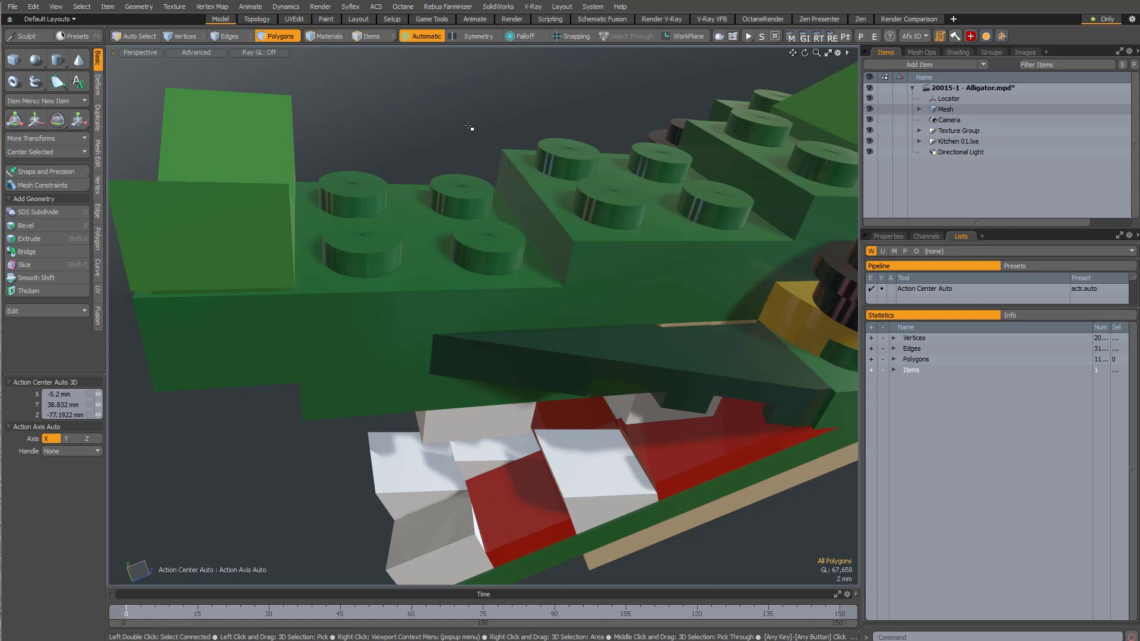
{"action": "scroll", "coordinate": [598, 275], "scroll_direction": "down", "scroll_amount": 5}
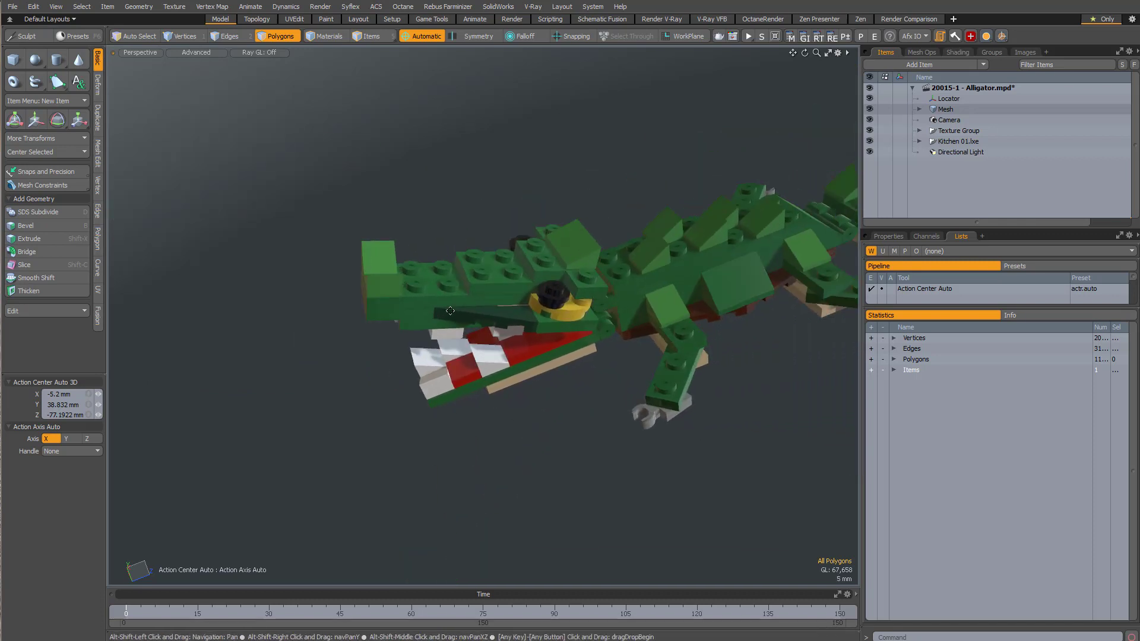
{"action": "left_click_drag", "start_coordinate": [450, 311], "coordinate": [467, 481], "text": "alt"}
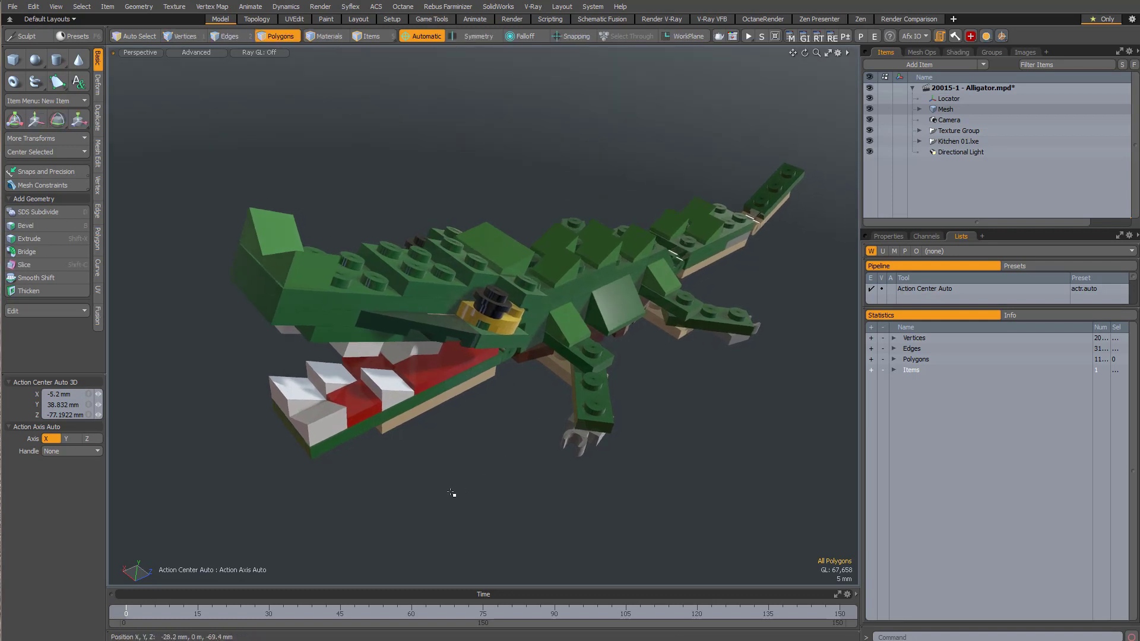